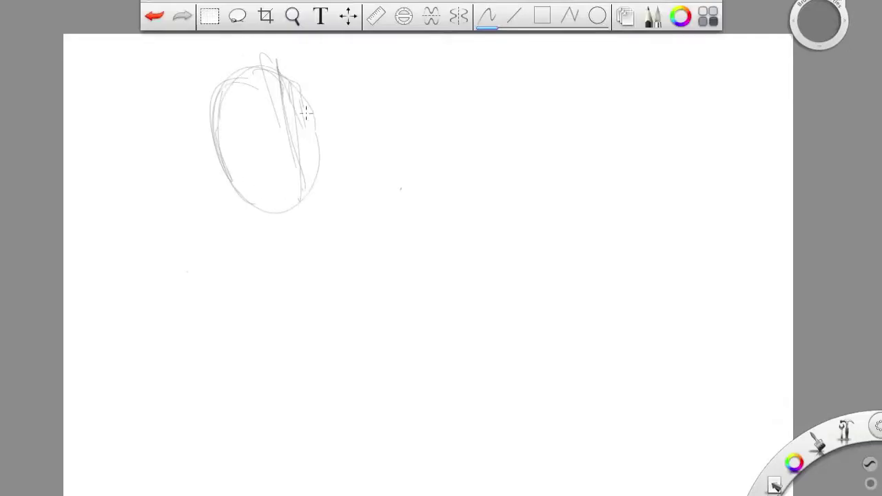
- Move and shrink the head and arm scribbles toward the left
left_click(347, 16)
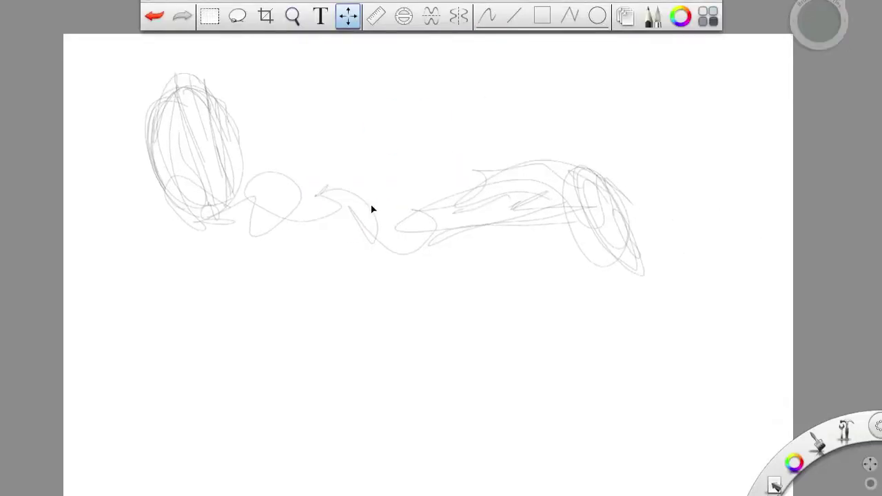
left_click_drag(416, 205, 324, 221)
mouse_move(200, 220)
left_mouse_down()
mouse_move(337, 407)
mouse_move(620, 227)
mouse_move(708, 256)
left_mouse_up()
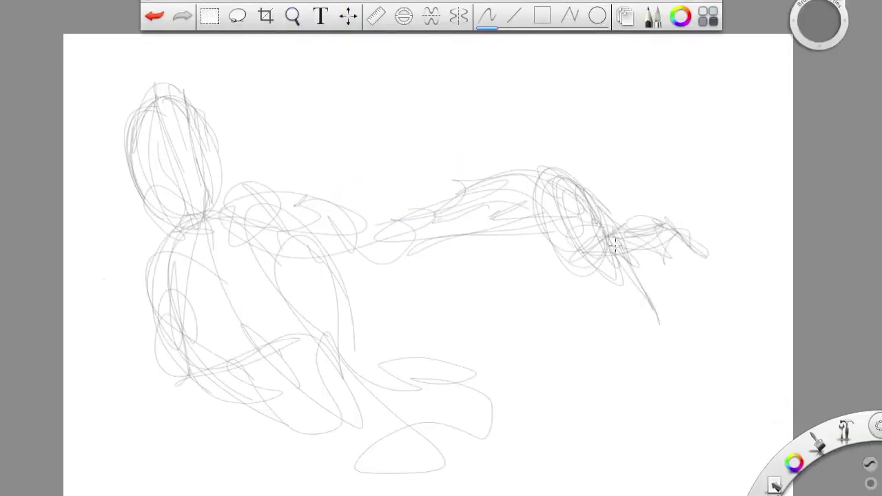
- Sketch the body, legs, boxy torso, back contour, darker arm and head ovals
left_click_drag(660, 324, 506, 309)
left_click_drag(413, 179, 537, 165)
mouse_move(417, 241)
left_mouse_down()
mouse_move(385, 199)
mouse_move(165, 206)
mouse_move(151, 96)
mouse_move(207, 62)
mouse_move(212, 143)
mouse_move(165, 392)
mouse_move(338, 434)
mouse_move(427, 475)
mouse_move(365, 340)
left_mouse_up()
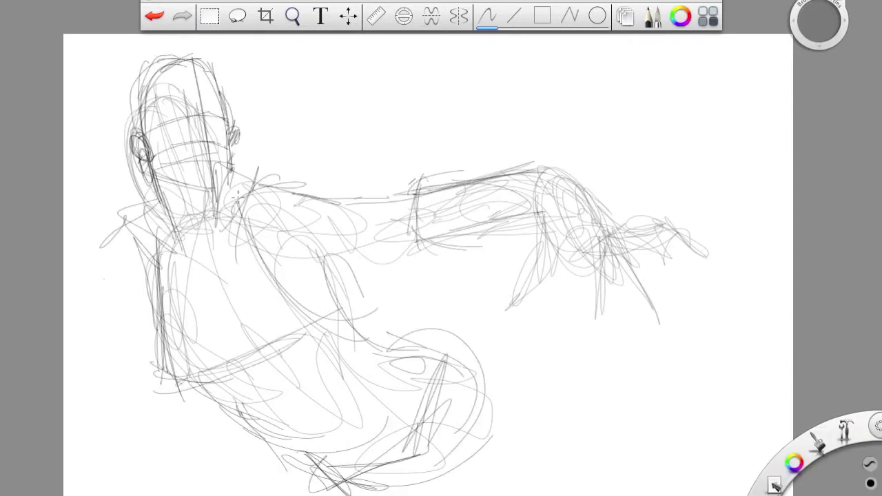
left_click_drag(279, 155, 241, 206)
left_click_drag(242, 207, 372, 344)
mouse_move(376, 273)
left_mouse_down()
mouse_move(124, 386)
mouse_move(89, 359)
mouse_move(393, 230)
mouse_move(443, 172)
mouse_move(423, 269)
left_mouse_up()
left_click_drag(417, 207, 469, 141)
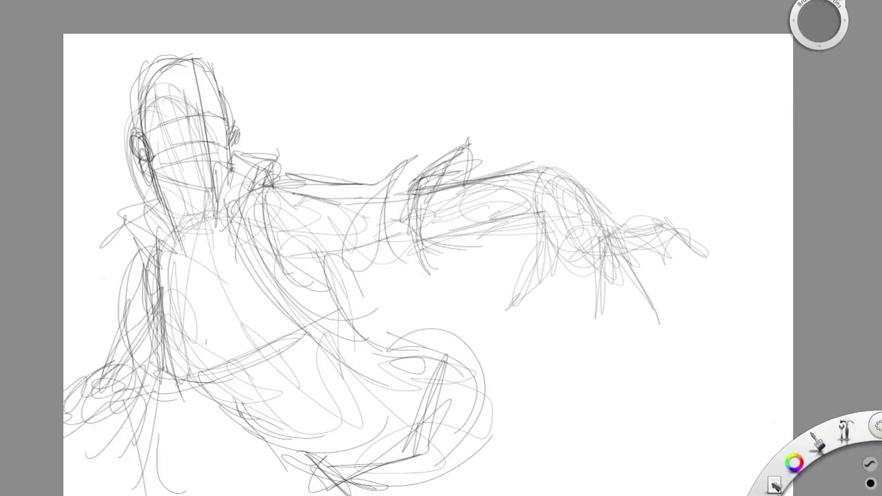
mouse_move(186, 65)
left_mouse_down()
mouse_move(155, 100)
mouse_move(207, 82)
left_mouse_up()
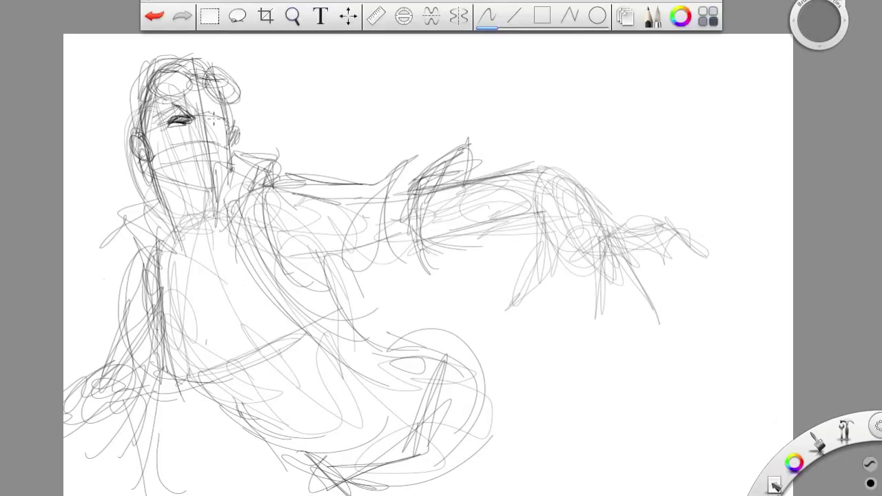
- Draw the cheek, jaw, neck and long hair strands falling toward the shoulder
left_click_drag(230, 96, 228, 172)
mouse_move(138, 131)
left_mouse_down()
mouse_move(162, 182)
mouse_move(231, 180)
left_mouse_up()
left_click_drag(220, 165, 215, 217)
left_click_drag(152, 62, 144, 114)
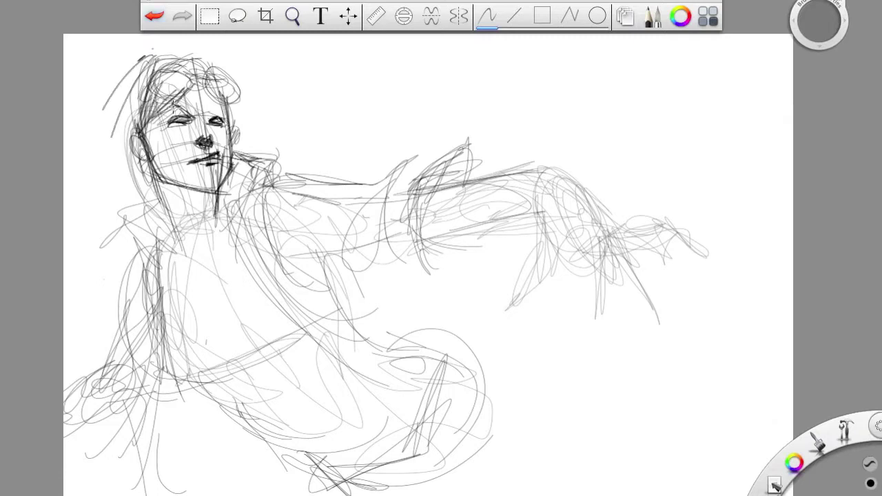
left_click_drag(213, 83, 230, 128)
left_click_drag(148, 104, 197, 262)
left_click_drag(138, 55, 89, 180)
left_click_drag(131, 117, 107, 241)
left_click_drag(158, 227, 155, 344)
- Draw the left torso contour, V-neckline, diagonal body lines and long lower-body contour
left_click_drag(157, 252, 206, 394)
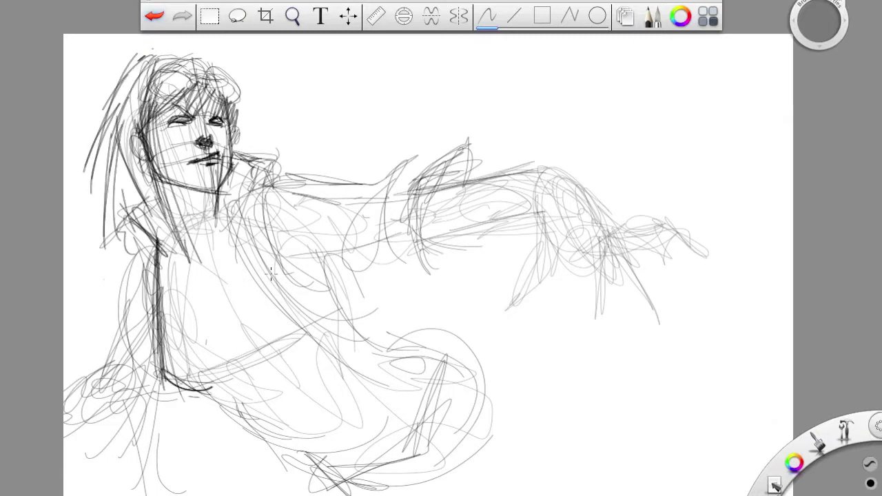
left_click_drag(187, 262, 247, 266)
left_click_drag(248, 203, 348, 369)
left_click_drag(165, 379, 286, 308)
left_click_drag(207, 389, 376, 482)
left_click_drag(227, 331, 385, 460)
- Darken the torso and add hip, leg, lower-left jacket hatching and lapel lines
left_click_drag(438, 313, 448, 413)
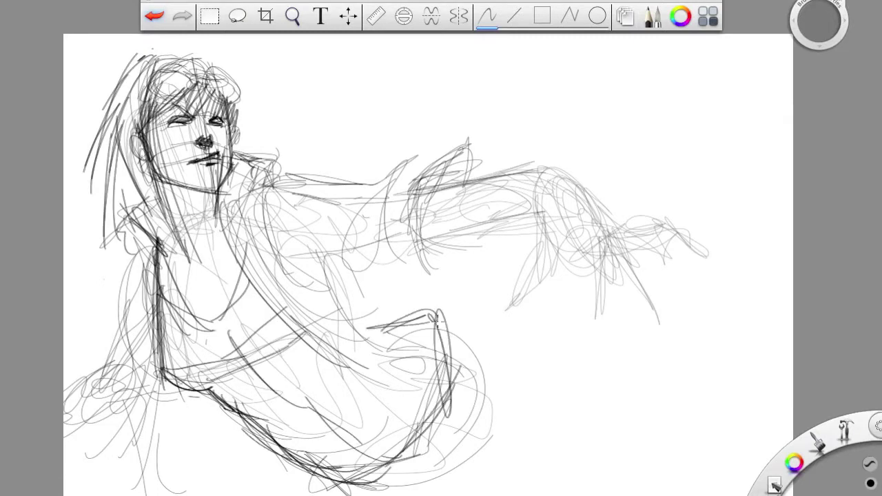
left_click_drag(468, 320, 565, 492)
mouse_move(344, 258)
left_mouse_down()
mouse_move(390, 314)
mouse_move(358, 375)
left_mouse_up()
left_click_drag(159, 324, 162, 472)
left_click_drag(220, 393, 175, 444)
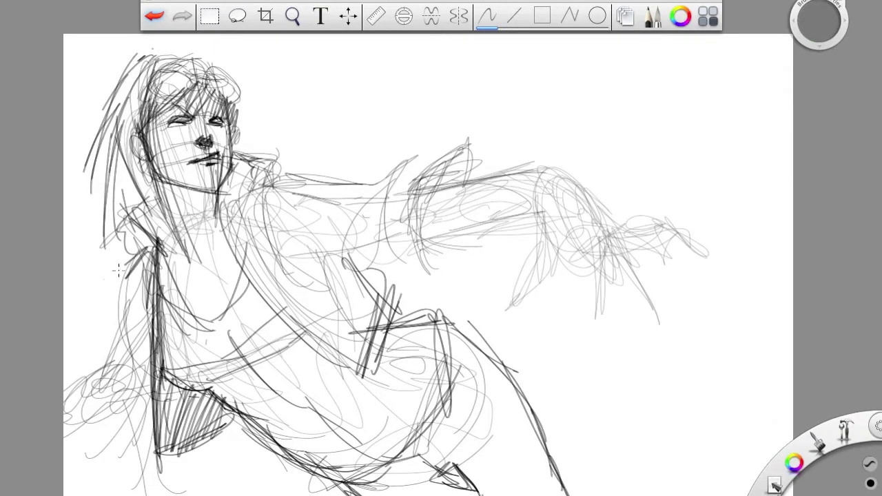
left_click_drag(148, 248, 131, 400)
- Draw the shoulder and outstretched arm contours with loop strokes along the arm
left_click_drag(262, 179, 475, 162)
left_click_drag(386, 206, 365, 262)
left_click_drag(290, 255, 480, 233)
left_click_drag(413, 207, 585, 162)
left_click_drag(483, 138, 523, 227)
mouse_move(131, 341)
left_mouse_down()
mouse_move(80, 396)
mouse_move(66, 434)
left_mouse_up()
mouse_move(377, 286)
left_mouse_down()
mouse_move(428, 265)
mouse_move(419, 132)
left_mouse_up()
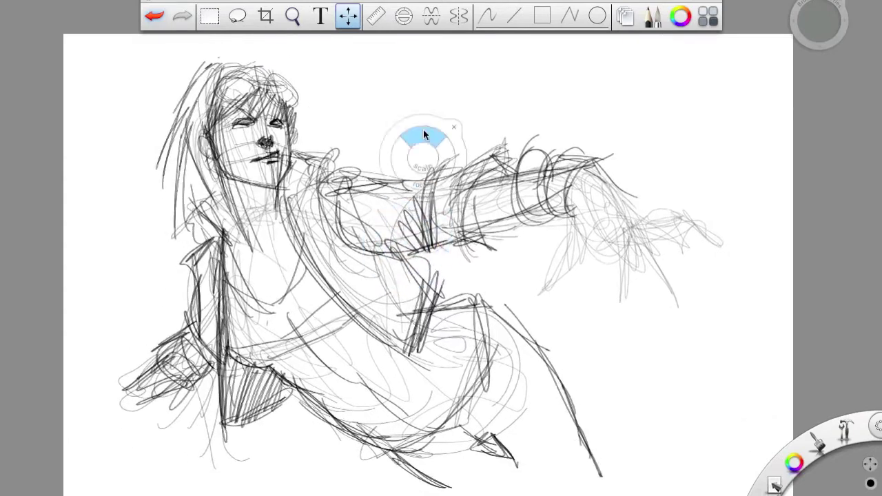
- Shift the drawing slightly right and up, then sketch the lower-left hand and fingers
key("Return")
left_click_drag(141, 379, 103, 422)
mouse_move(124, 348)
left_mouse_down()
mouse_move(69, 403)
mouse_move(141, 390)
left_mouse_up()
left_click_drag(158, 398, 138, 441)
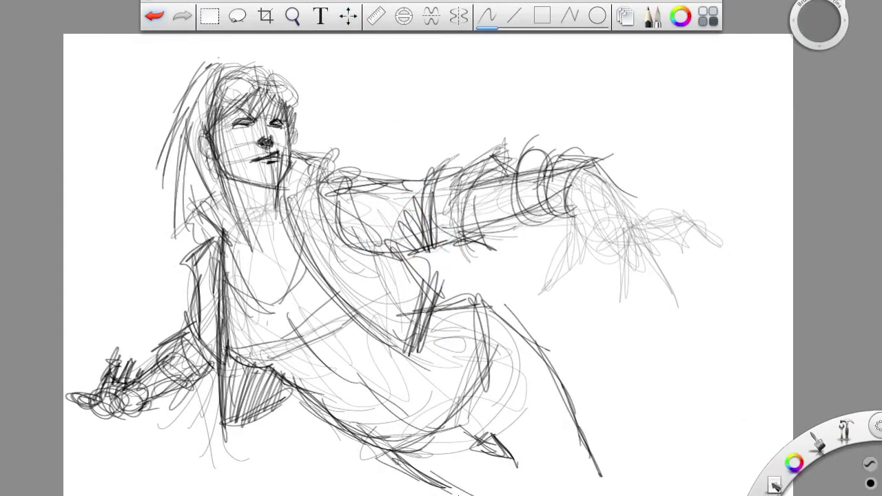
- Erase stray lines near the hip and darken the hip and leg outlines
left_click_drag(499, 451, 482, 437)
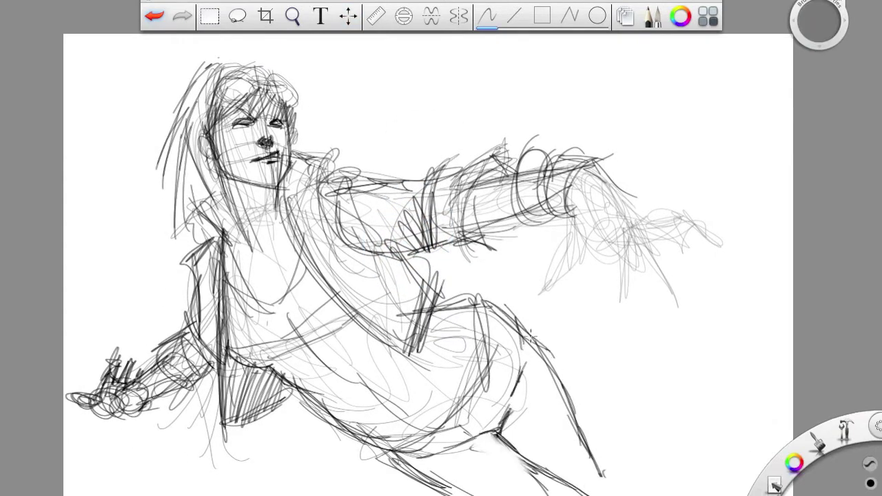
left_click_drag(484, 301, 551, 358)
left_click_drag(475, 413, 366, 458)
left_click_drag(275, 365, 424, 451)
- Add long hair strands on the left and hatch the jacket's side, shoulder, chest and upper arm
mouse_move(207, 69)
left_mouse_down()
mouse_move(142, 241)
mouse_move(134, 145)
left_mouse_up()
left_click_drag(235, 117, 186, 220)
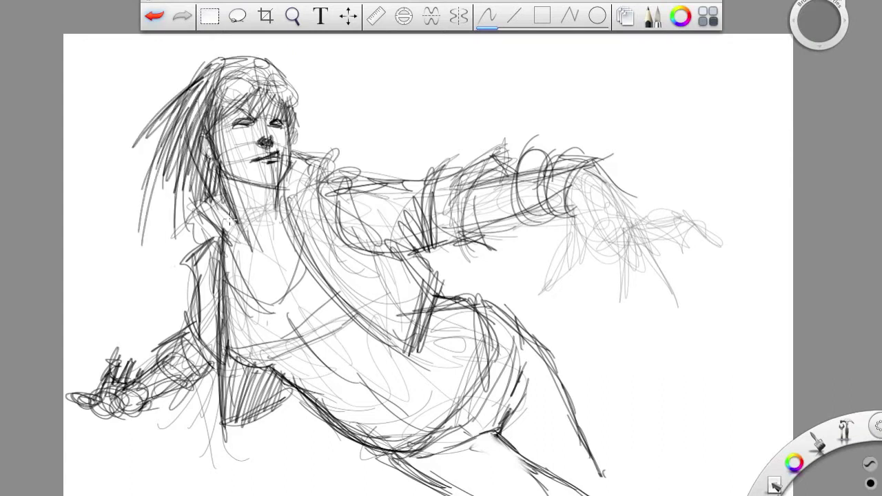
left_click_drag(234, 197, 200, 351)
left_click_drag(317, 151, 283, 262)
left_click_drag(359, 166, 324, 303)
mouse_move(482, 158)
left_mouse_down()
mouse_move(427, 255)
mouse_move(407, 345)
left_mouse_up()
left_click_drag(262, 276, 280, 359)
- Hatch the thigh and add short dark strokes near the forearm
left_click_drag(496, 344, 503, 441)
left_click_drag(552, 383, 507, 455)
left_click_drag(586, 447, 551, 483)
left_click_drag(573, 193, 569, 227)
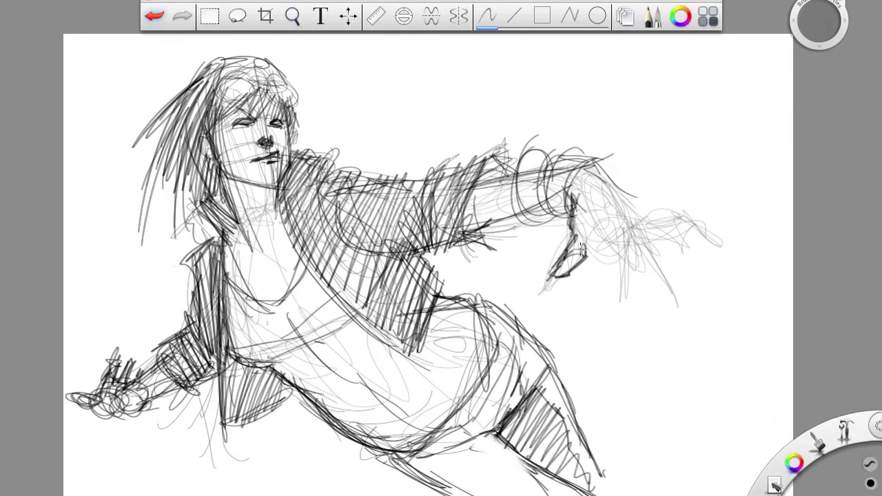
- Draw the spread-fingered reaching hand and refine the forearm and shoulder lines
left_click_drag(556, 279, 589, 238)
left_click_drag(589, 241, 630, 224)
left_click_drag(711, 176, 630, 207)
left_click_drag(641, 221, 726, 237)
left_click_drag(672, 227, 697, 286)
left_click_drag(657, 230, 651, 286)
left_click_drag(588, 162, 644, 207)
left_click_drag(558, 169, 420, 238)
left_click_drag(292, 146, 427, 181)
- Add the jacket collar, goggles on the head and final leg strokes
left_click_drag(234, 186, 184, 257)
left_click_drag(213, 55, 255, 96)
left_click_drag(214, 90, 261, 103)
left_click_drag(537, 337, 600, 489)
left_click_drag(386, 290, 496, 454)
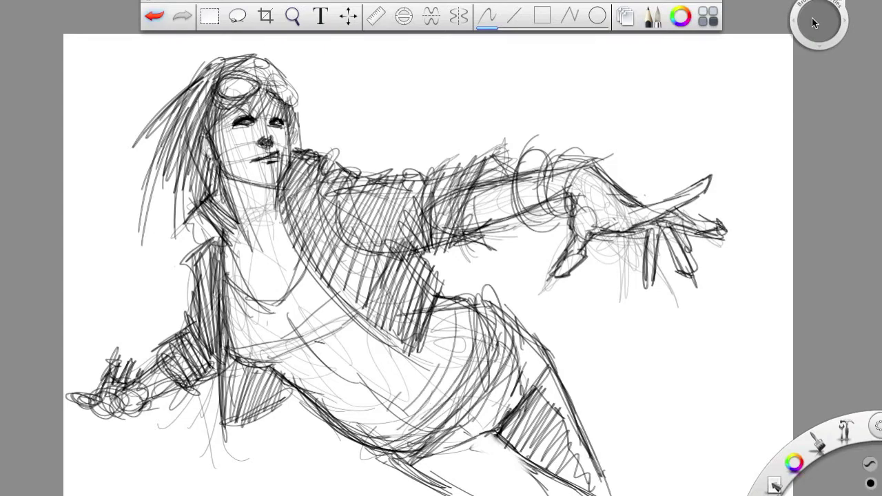
- Try a different brush with two test strokes, then undo them
left_click(75, 300)
left_click_drag(168, 245, 186, 315)
left_click_drag(187, 285, 216, 364)
key("ctrl+z")
key("ctrl+z")
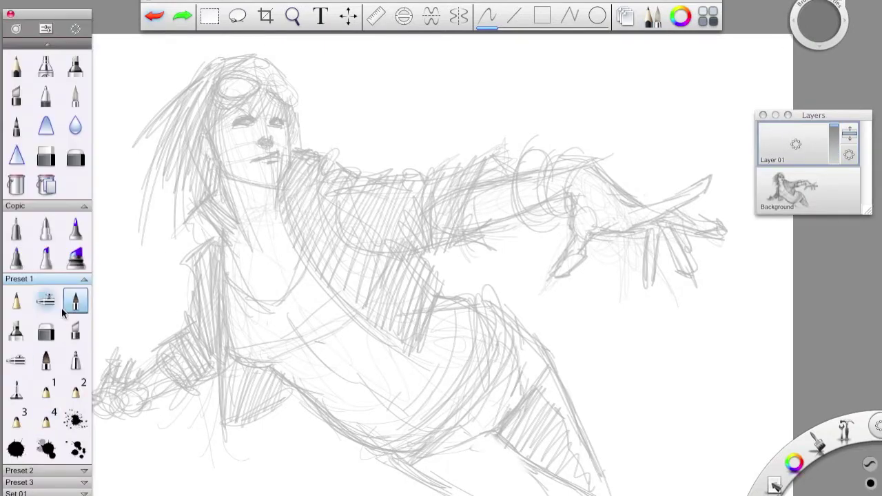
- Collapse the preset brush groups and expand Set 02 in the Brush palette
left_click(76, 96)
left_click(84, 471)
left_click(76, 312)
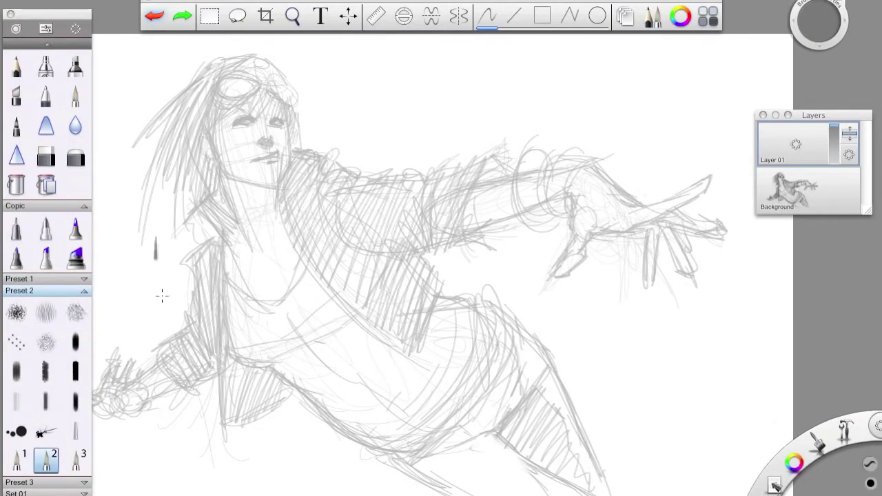
left_click(84, 290)
left_click(84, 326)
- Pick a pen from Set 02, test it with strokes and undo each test
left_click(45, 348)
left_click_drag(172, 224, 183, 313)
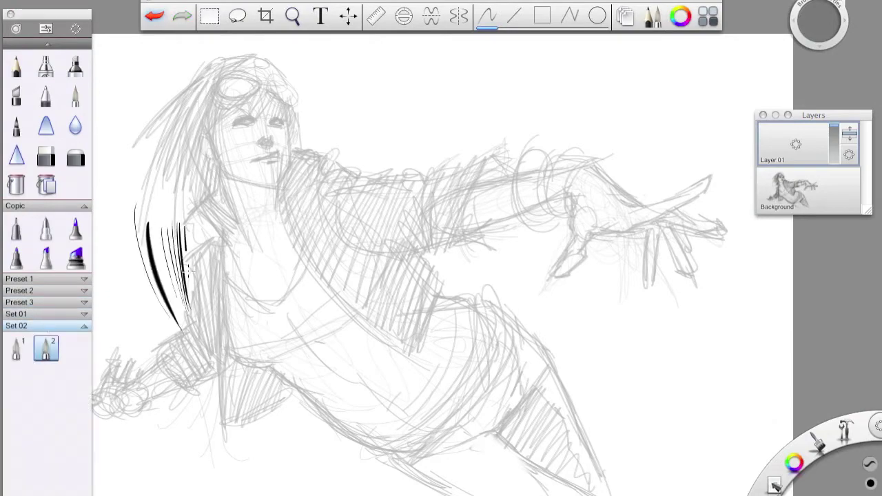
key("ctrl+z")
left_click(17, 348)
left_click_drag(119, 238, 141, 335)
key("ctrl+z")
scroll(320, 288, "up", 3)
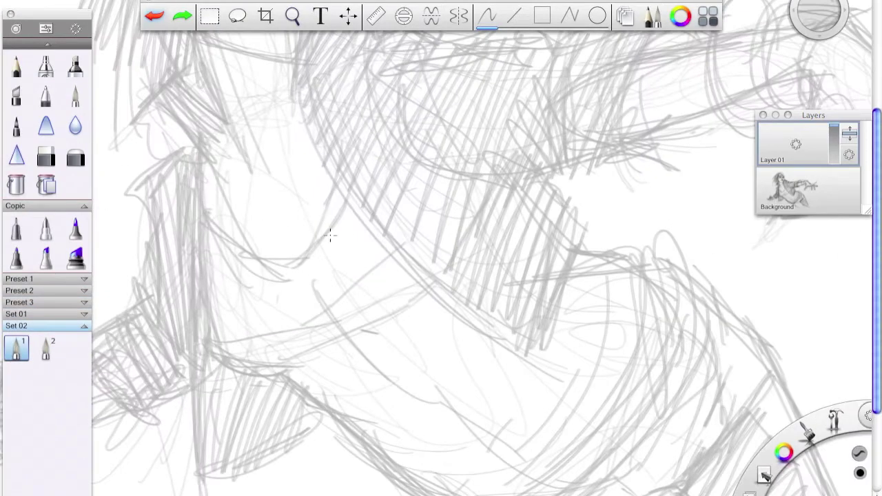
- Ink the shoulder V-line, a black hair mass left of the face and the neck contour
left_click(45, 348)
left_click_drag(303, 377, 289, 295)
mouse_move(289, 177)
left_mouse_down()
mouse_move(299, 269)
mouse_move(317, 257)
left_mouse_up()
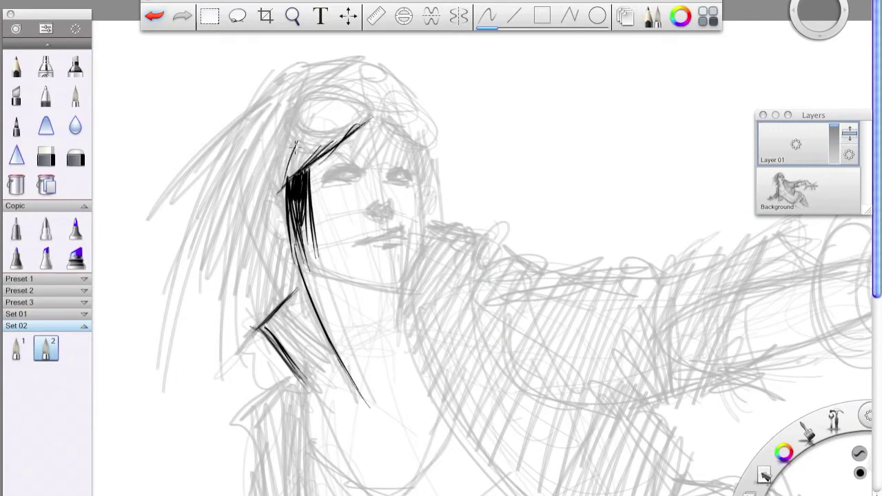
left_click_drag(289, 144, 245, 350)
mouse_move(290, 234)
left_mouse_down()
mouse_move(246, 352)
mouse_move(259, 325)
left_mouse_up()
mouse_move(303, 268)
left_mouse_down()
mouse_move(252, 226)
mouse_move(224, 357)
left_mouse_up()
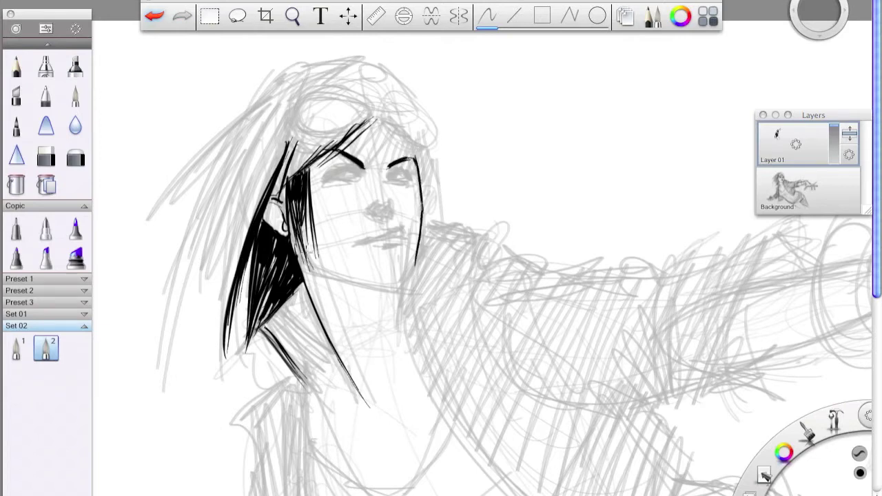
left_click_drag(329, 347, 314, 487)
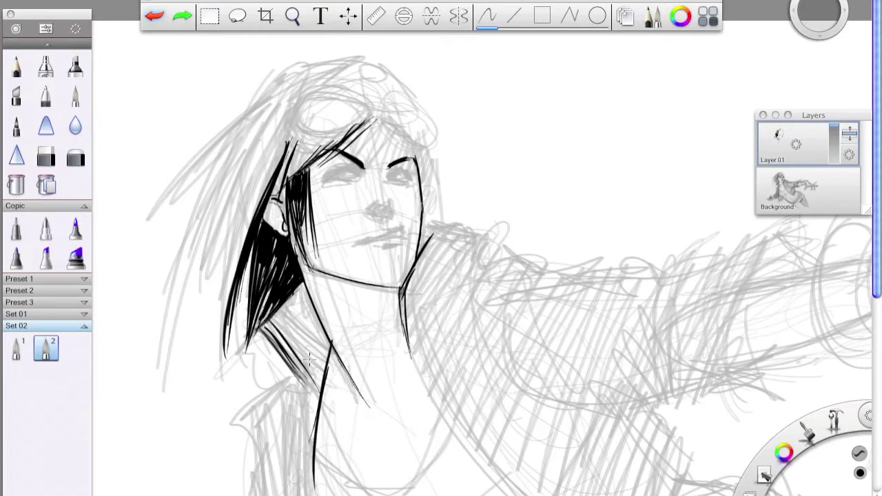
left_click_drag(327, 372, 293, 279)
- Ink the hair above the eyebrow, the hair curling near the jaw and neck hatching
left_click_drag(383, 116, 371, 169)
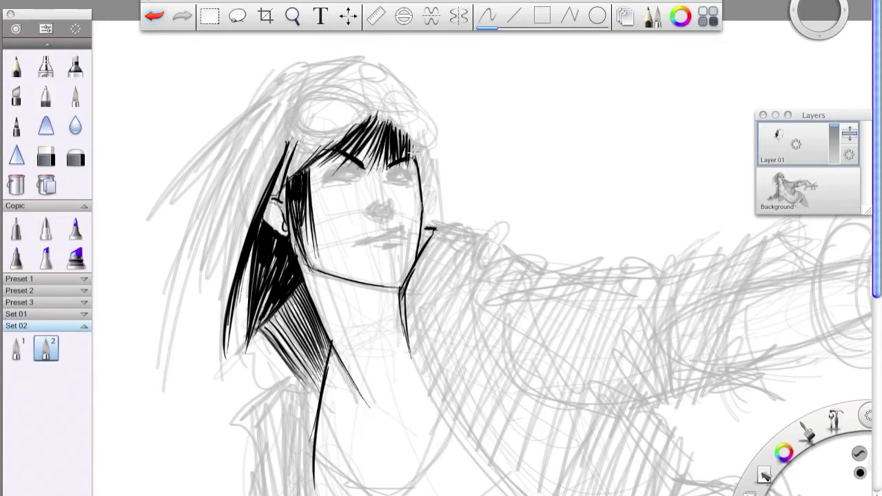
left_click_drag(372, 104, 321, 155)
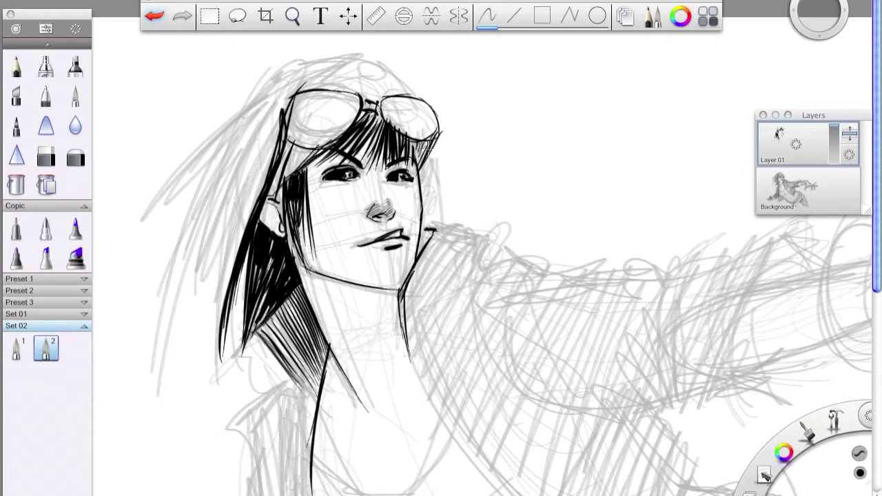
left_click_drag(416, 146, 452, 207)
left_click_drag(423, 276, 472, 223)
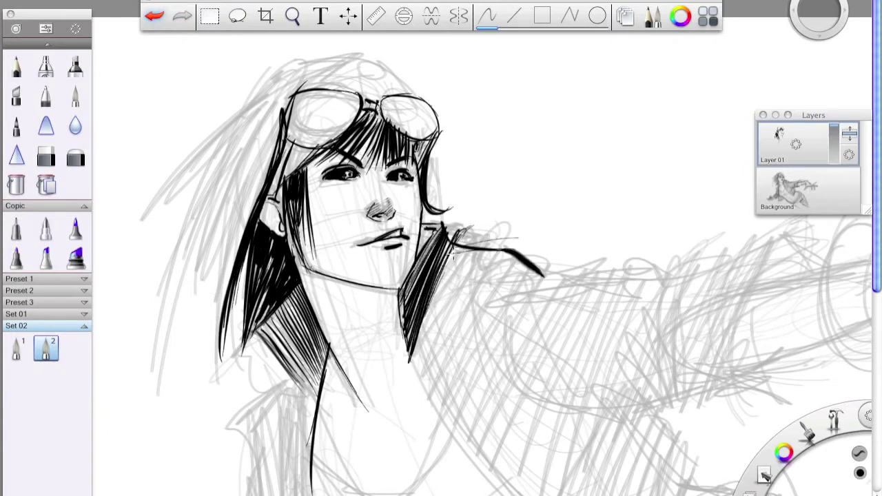
- Fill the left hair with dense black strokes and ink the crown and hair behind the goggles
left_click_drag(261, 153, 220, 344)
left_click_drag(275, 103, 199, 372)
left_click_drag(296, 82, 196, 351)
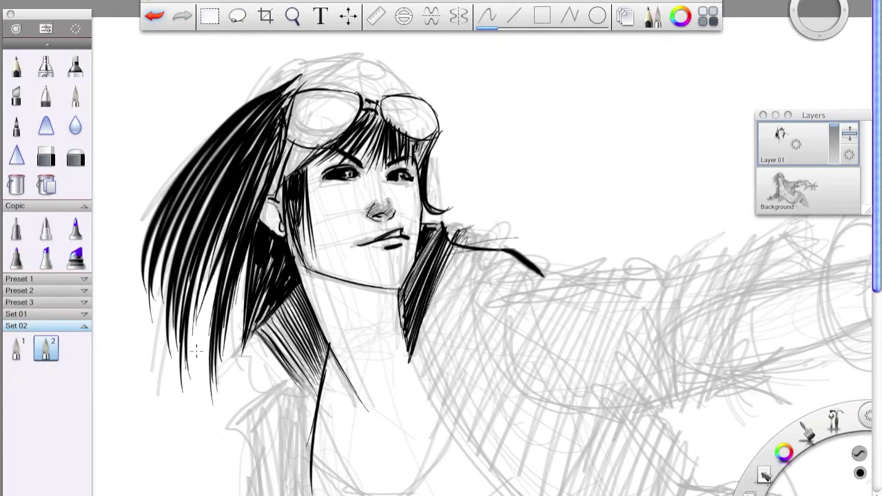
mouse_move(293, 62)
left_mouse_down()
mouse_move(173, 179)
mouse_move(292, 64)
left_mouse_up()
left_click_drag(290, 86, 366, 78)
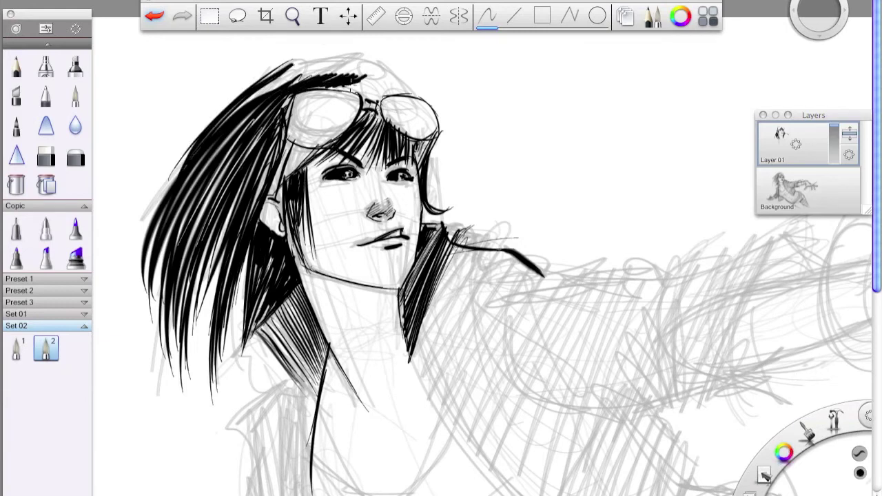
left_click_drag(296, 146, 325, 186)
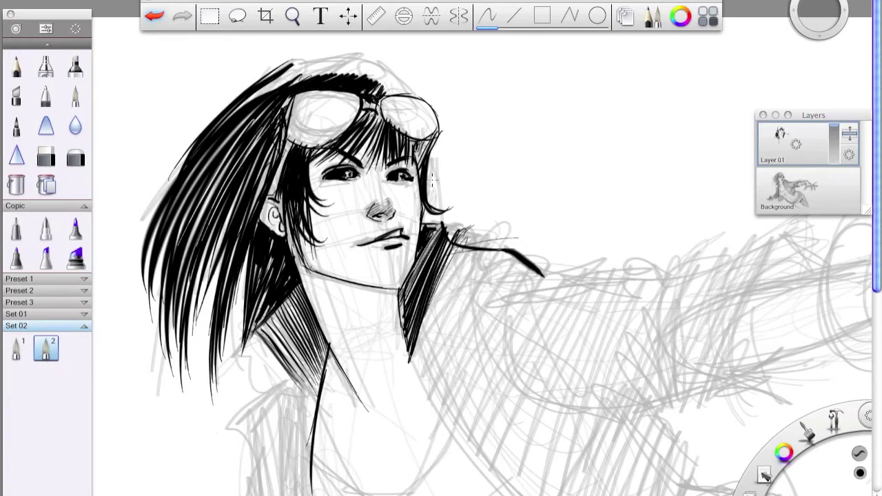
mouse_move(405, 53)
left_mouse_down()
mouse_move(296, 76)
mouse_move(418, 102)
left_mouse_up()
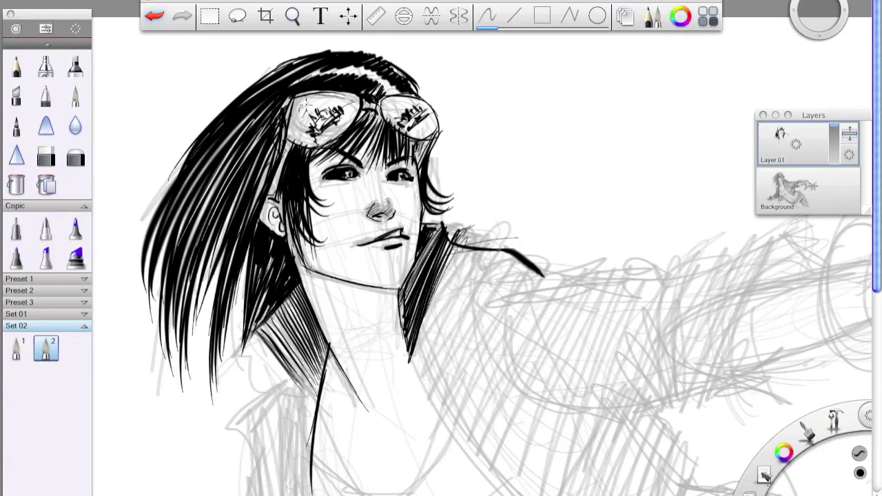
- Ink the jacket lines below the neck, the jacket front curve and the long jacket-bottom curve
left_click_drag(315, 256, 328, 137)
left_click_drag(345, 177, 355, 276)
left_click_drag(412, 151, 403, 434)
left_click_drag(541, 433, 413, 493)
left_click_drag(435, 124, 422, 320)
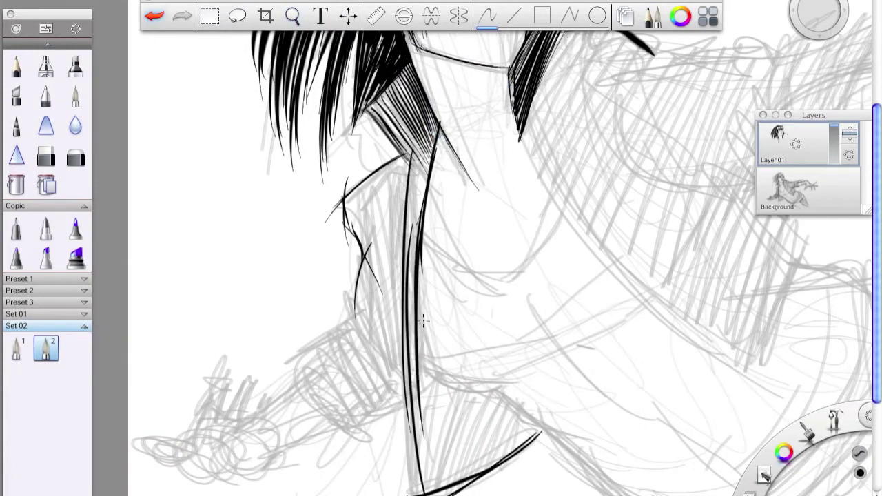
left_click_drag(419, 365, 488, 389)
left_click_drag(570, 372, 453, 244)
left_click_drag(389, 274, 668, 293)
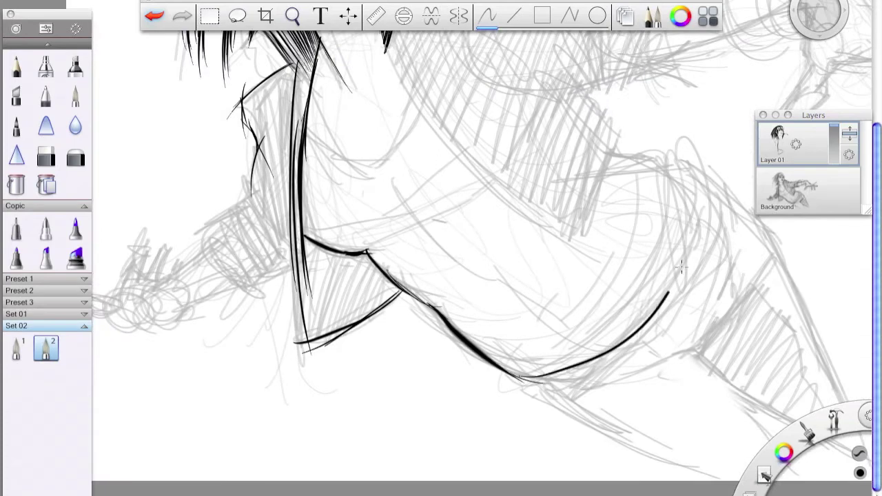
- Hatch the triangular jacket shadow and ink the curved edge of the jacket band
mouse_move(308, 245)
left_mouse_down()
mouse_move(323, 348)
mouse_move(375, 324)
left_mouse_up()
left_click_drag(345, 265, 392, 303)
left_click_drag(331, 282, 309, 219)
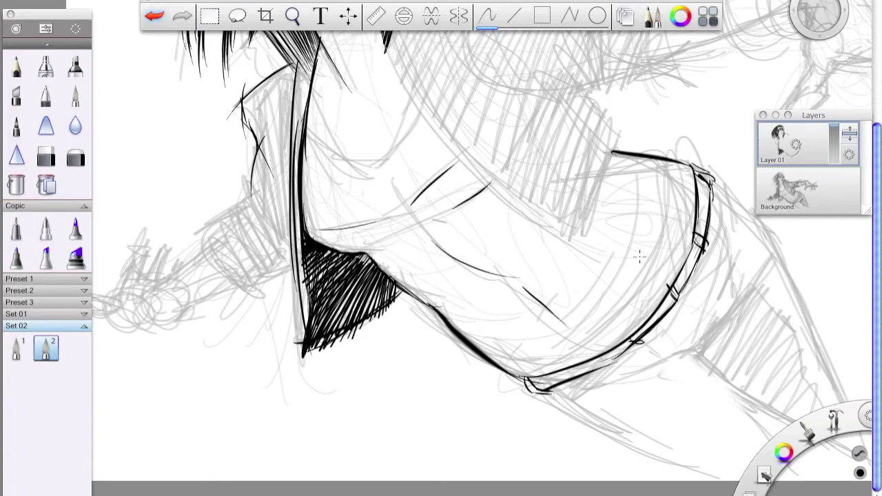
left_click_drag(658, 145, 632, 341)
left_click_drag(682, 162, 640, 337)
- Ink the sleeve outline with its black shadow and darken the cuff with hatching
left_click_drag(697, 344, 734, 224)
left_click_drag(768, 258, 696, 353)
left_click_drag(286, 155, 255, 245)
left_click_drag(289, 62, 251, 227)
left_click_drag(253, 196, 227, 289)
left_click_drag(290, 262, 257, 295)
left_click_drag(290, 200, 234, 289)
left_click_drag(283, 234, 255, 297)
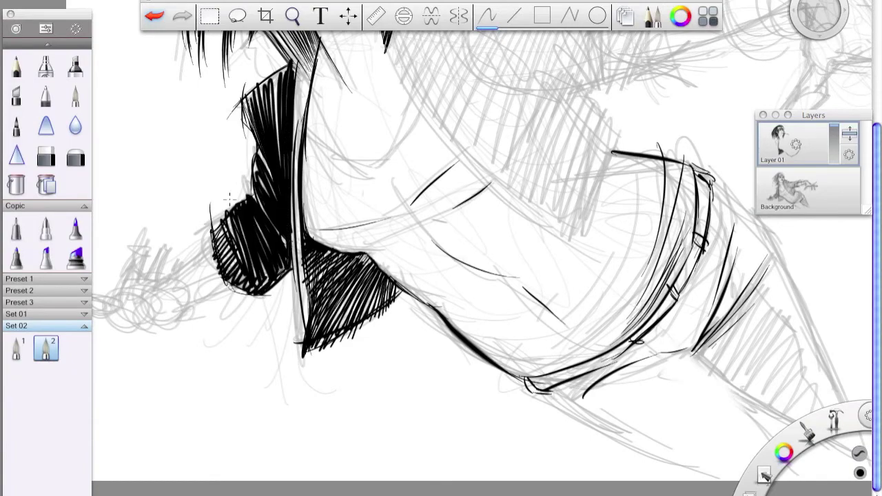
- With the face and upper body in view, hatch the shadow along the shoulder and arm
scroll(298, 264, "left", 5)
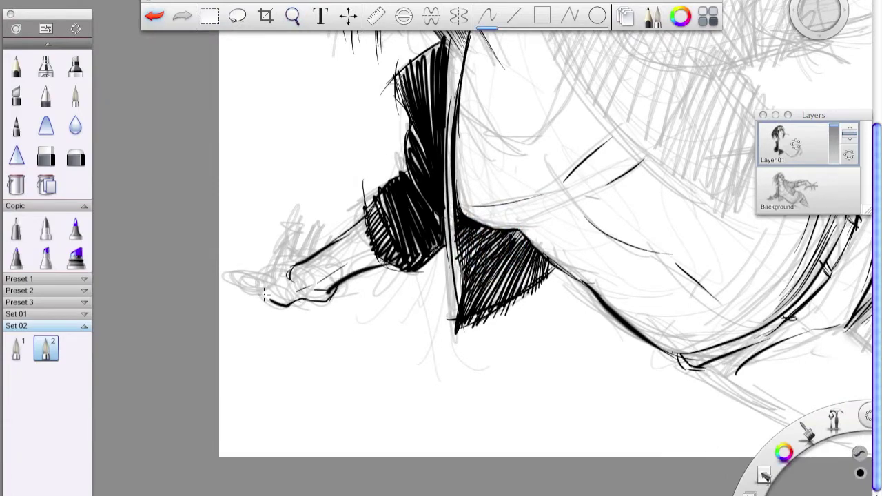
left_click_drag(508, 207, 246, 347)
left_click_drag(327, 207, 386, 310)
left_click_drag(385, 276, 448, 351)
left_click_drag(489, 269, 458, 355)
left_click_drag(500, 248, 458, 330)
left_click_drag(482, 210, 420, 321)
- Ink the upper arm, elbow, darkened cuff and forearm contour out to the fingertip
mouse_move(383, 101)
left_mouse_down()
mouse_move(551, 82)
mouse_move(589, 199)
left_mouse_up()
mouse_move(560, 106)
left_mouse_down()
mouse_move(692, 92)
mouse_move(729, 77)
left_mouse_up()
mouse_move(554, 66)
left_mouse_down()
mouse_move(523, 205)
mouse_move(547, 154)
mouse_move(594, 196)
left_mouse_up()
left_click_drag(552, 181, 667, 137)
left_click_drag(647, 134, 689, 121)
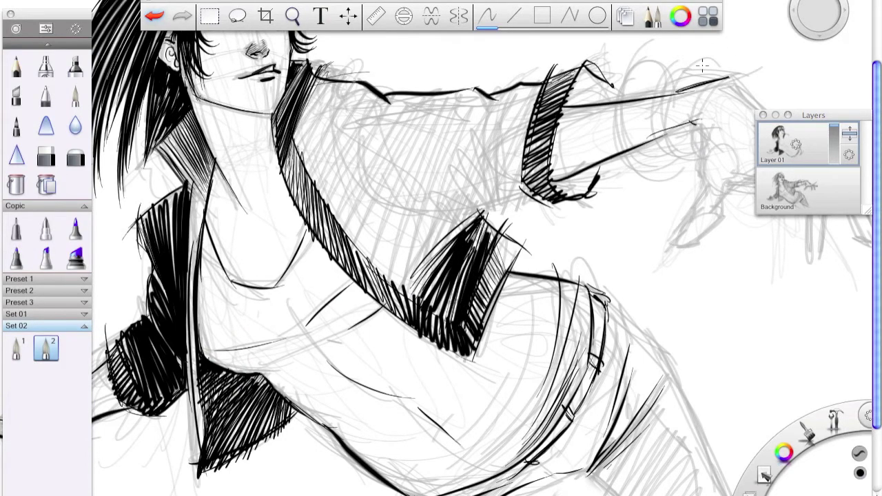
left_click_drag(673, 241, 485, 242)
key("ctrl+z")
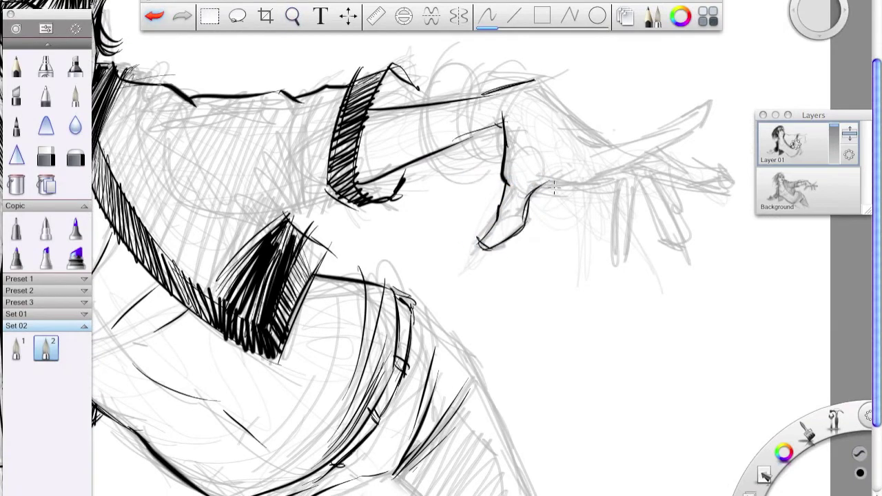
left_click_drag(602, 146, 702, 122)
left_click_drag(530, 81, 561, 100)
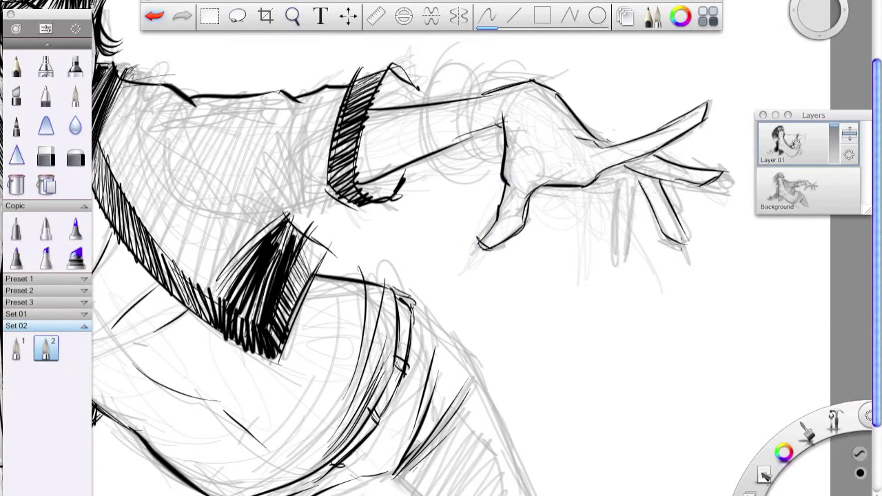
- Draw coiled bracelets around the wrist and hatch between the cuff and the coils
left_click_drag(513, 228, 497, 237)
left_click_drag(468, 122, 444, 197)
left_click_drag(406, 131, 454, 234)
left_click_drag(441, 131, 491, 159)
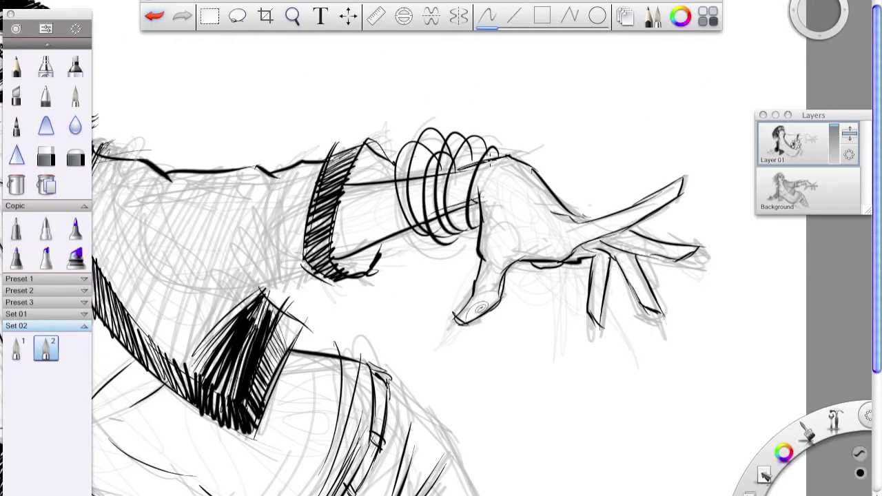
left_click_drag(336, 169, 407, 146)
left_click_drag(345, 185, 403, 160)
left_click_drag(329, 272, 403, 241)
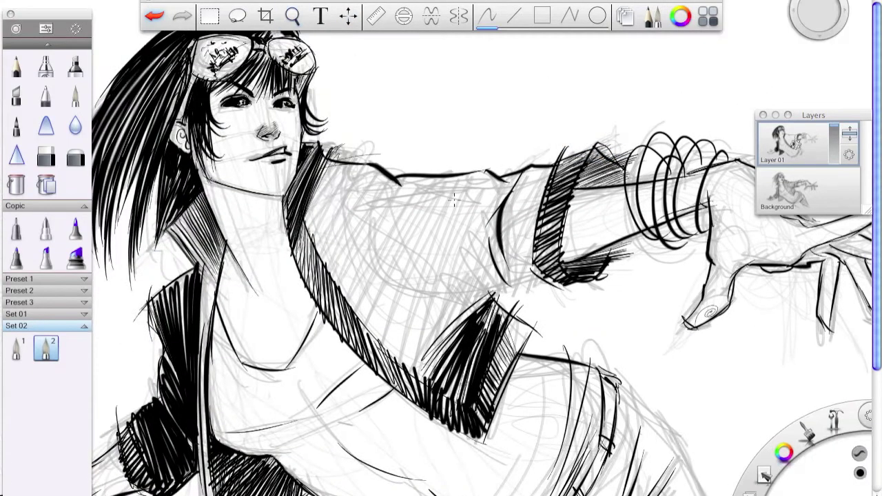
- Lay horizontal hatching across the sleeve, upper shoulder and chest
left_click_drag(412, 182, 372, 276)
mouse_move(501, 207)
left_mouse_down()
mouse_move(469, 289)
mouse_move(375, 324)
left_mouse_up()
left_click_drag(482, 296, 385, 369)
left_click_drag(541, 258, 358, 324)
left_click_drag(547, 236, 321, 289)
mouse_move(304, 224)
left_mouse_down()
mouse_move(533, 180)
mouse_move(324, 186)
left_mouse_up()
left_click_drag(386, 161, 312, 181)
left_click_drag(305, 217, 370, 201)
left_click_drag(386, 171, 307, 206)
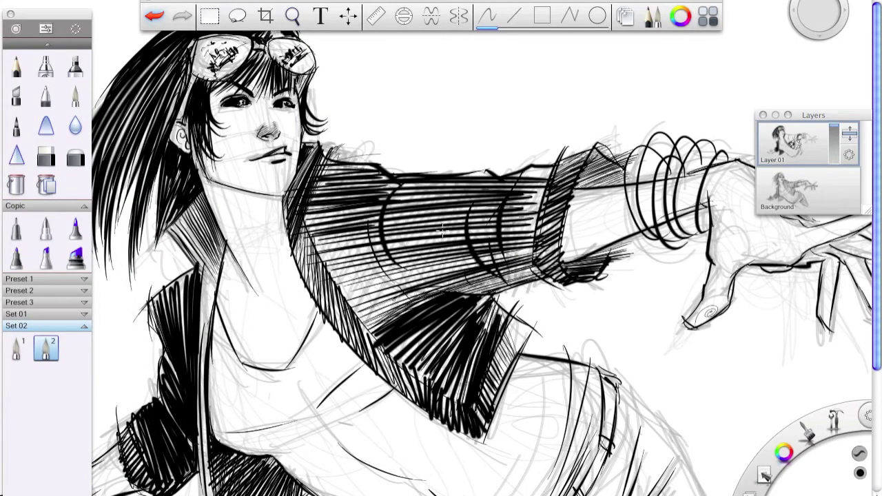
left_click_drag(458, 265, 347, 323)
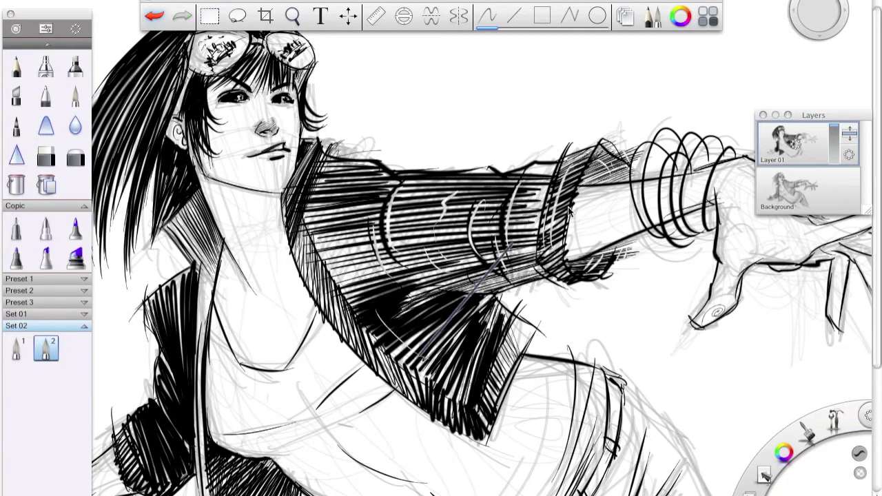
- Hatch the shadow on the thigh
scroll(462, 327, "down", 3)
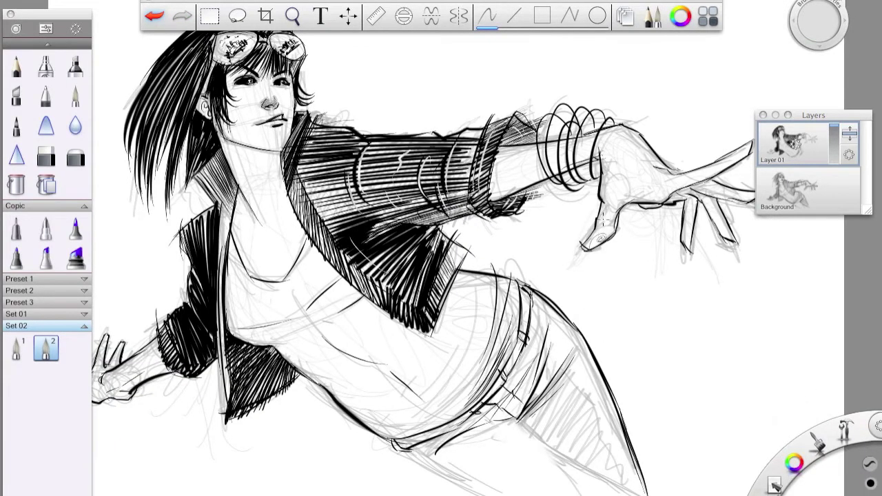
left_click_drag(530, 358, 565, 413)
left_click_drag(544, 372, 620, 482)
left_click_drag(551, 400, 606, 475)
left_click_drag(564, 441, 623, 486)
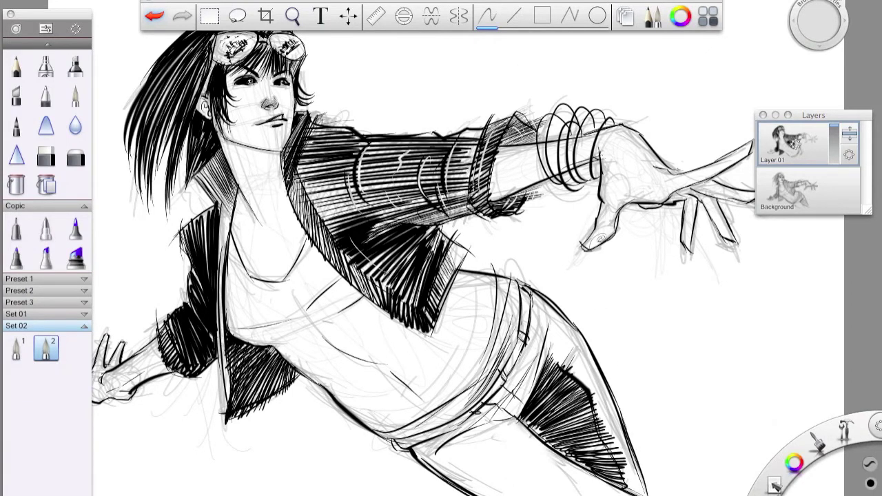
- Hatch fine shading over the chest and vertical shading over the lower torso
left_click_drag(276, 179, 303, 324)
left_click_drag(289, 207, 324, 351)
left_click_drag(344, 276, 396, 389)
left_click_drag(451, 276, 441, 365)
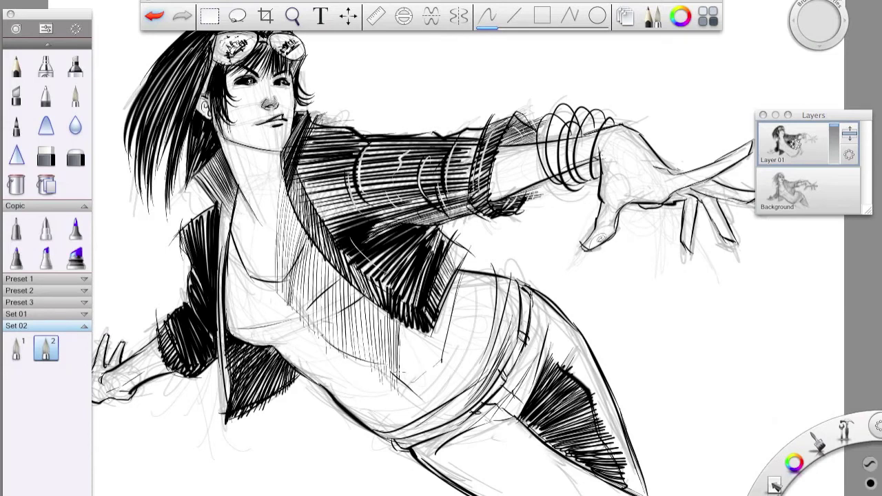
left_click_drag(413, 320, 403, 392)
left_click_drag(448, 288, 430, 379)
left_click_drag(458, 272, 448, 348)
- Hatch the collar, ink strokes around the neck, and hatch the left forearm and hand
left_click_drag(256, 217, 223, 306)
left_click_drag(253, 234, 222, 343)
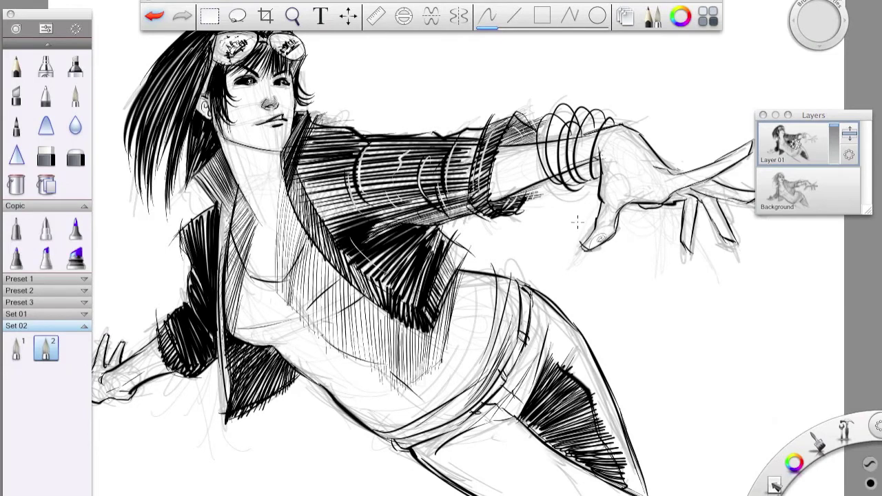
left_click_drag(217, 135, 283, 166)
left_click_drag(215, 121, 231, 136)
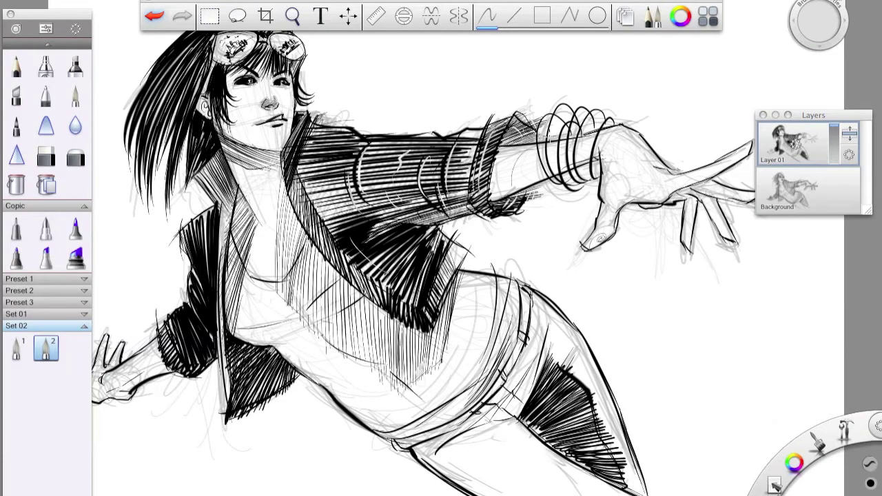
left_click_drag(256, 255, 386, 235)
left_click_drag(303, 324, 227, 365)
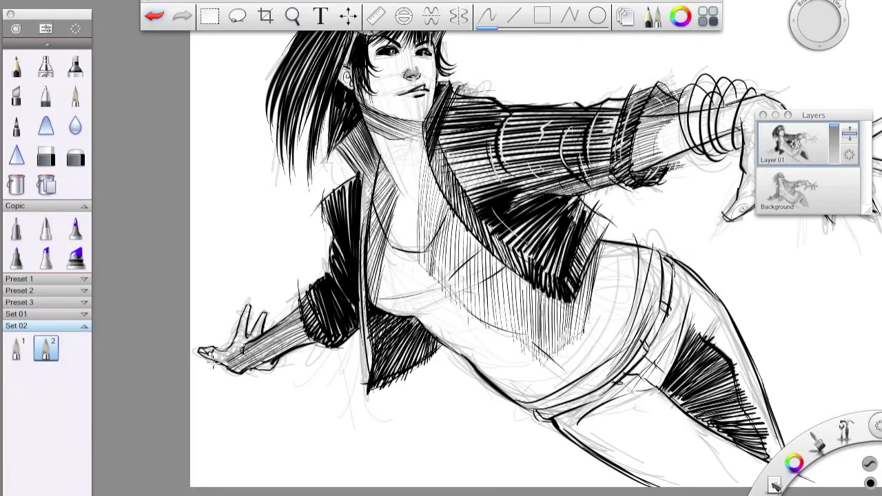
- Hatch the lower leg shadow, draw motion strokes at lower right, and add Layer 02
scroll(248, 310, "up", 5)
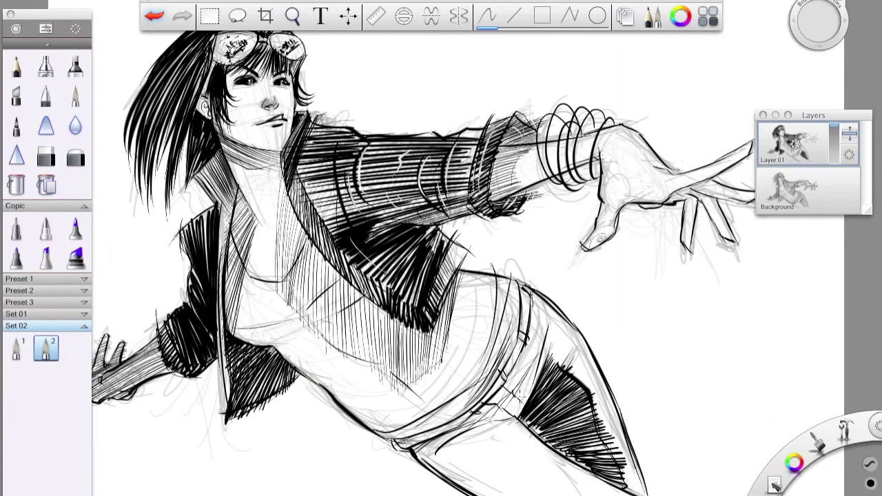
left_click_drag(512, 422, 417, 469)
left_click_drag(689, 341, 662, 441)
left_click_drag(751, 390, 716, 482)
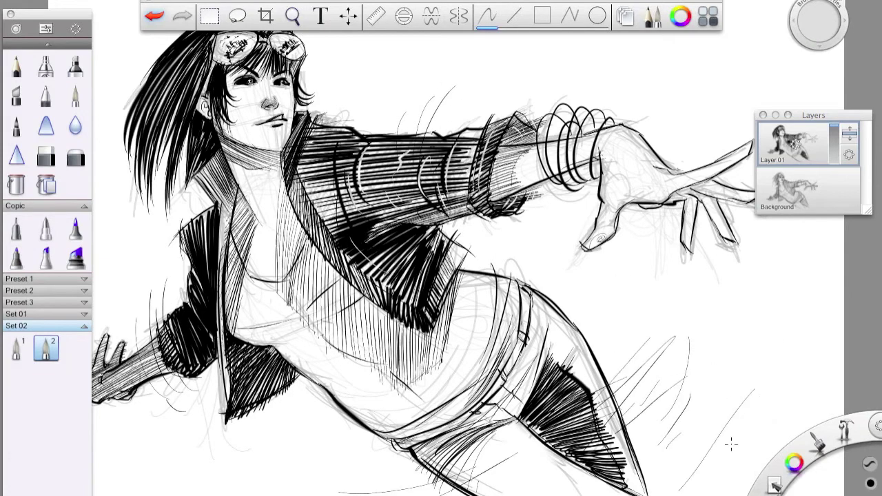
left_click(848, 130)
left_click(76, 257)
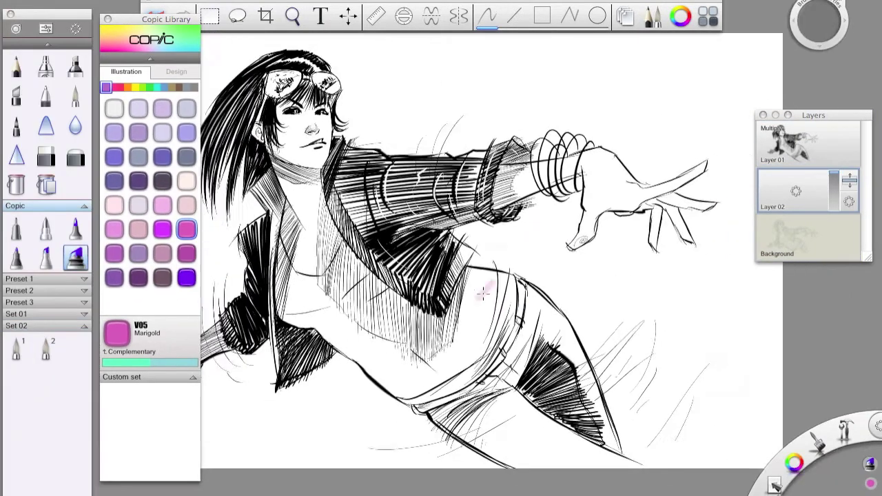
- Paint a pink marker wash behind the reaching hand
left_click_drag(640, 124, 571, 214)
left_click_drag(689, 124, 558, 282)
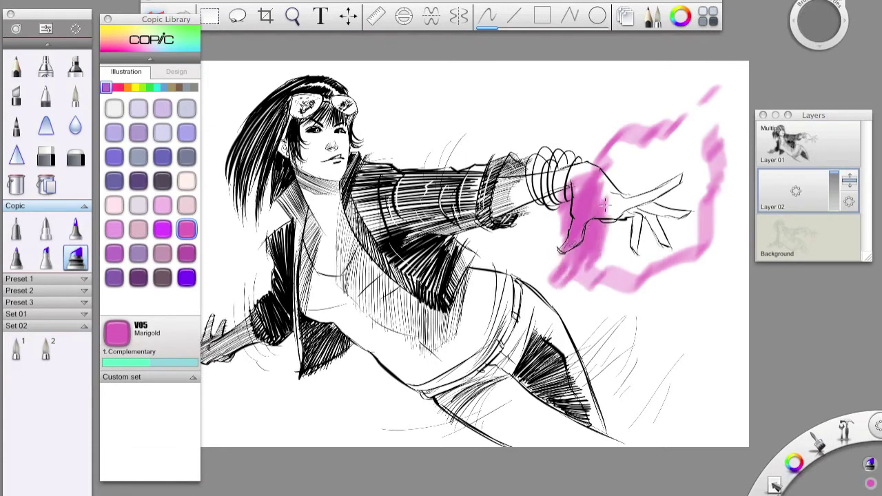
left_click_drag(716, 138, 606, 283)
mouse_move(717, 97)
left_mouse_down()
mouse_move(607, 179)
mouse_move(482, 221)
mouse_move(396, 272)
left_mouse_up()
- Shade the jacket sleeve, torso and waist with N4 Neutral Gray
left_click(193, 87)
left_click(186, 181)
mouse_move(510, 166)
left_mouse_down()
mouse_move(393, 206)
mouse_move(348, 254)
left_mouse_up()
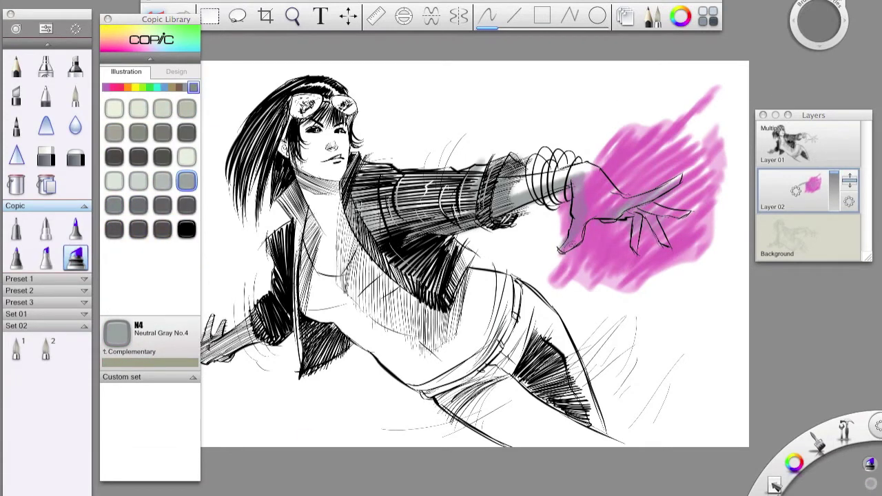
left_click_drag(421, 207, 338, 331)
left_click_drag(458, 269, 382, 354)
left_click_drag(523, 351, 417, 403)
left_click_drag(361, 238, 296, 327)
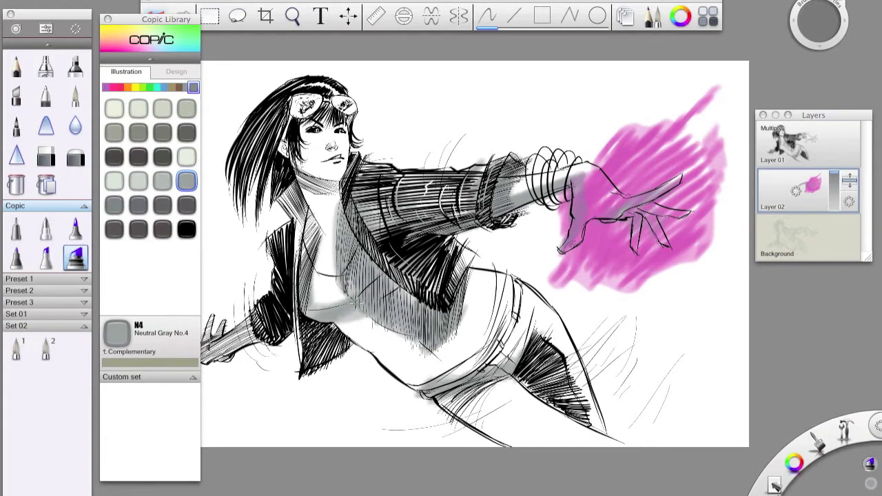
left_click_drag(451, 320, 317, 330)
- Extend the N4 grey shading over the thighs, lower legs, neck, jacket and other hand
left_click_drag(513, 289, 455, 376)
mouse_move(579, 355)
left_mouse_down()
mouse_move(513, 410)
mouse_move(441, 445)
left_mouse_up()
left_click_drag(606, 383, 524, 437)
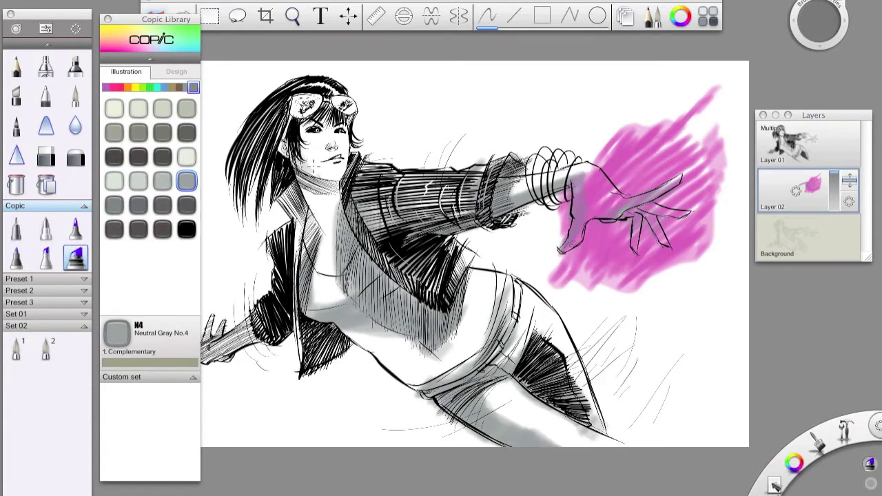
left_click_drag(344, 134, 282, 217)
left_click_drag(338, 180, 279, 262)
left_click_drag(282, 110, 248, 193)
left_click_drag(269, 313, 206, 351)
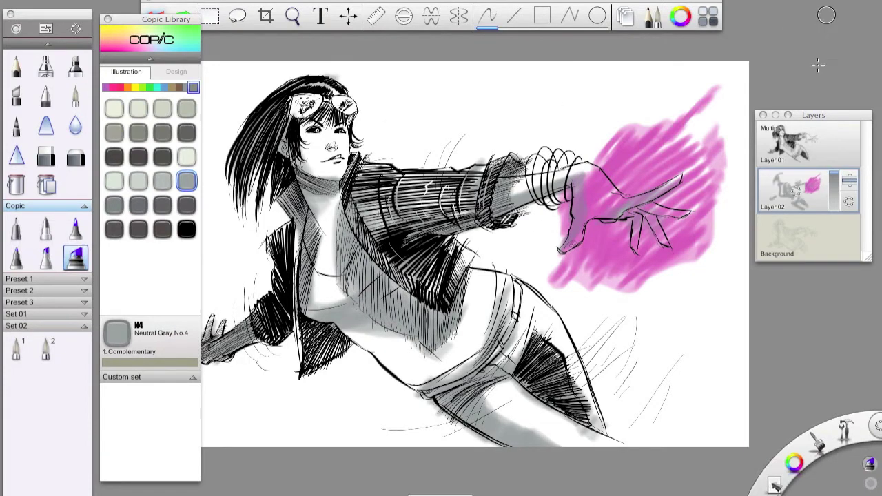
left_click_drag(275, 293, 361, 321)
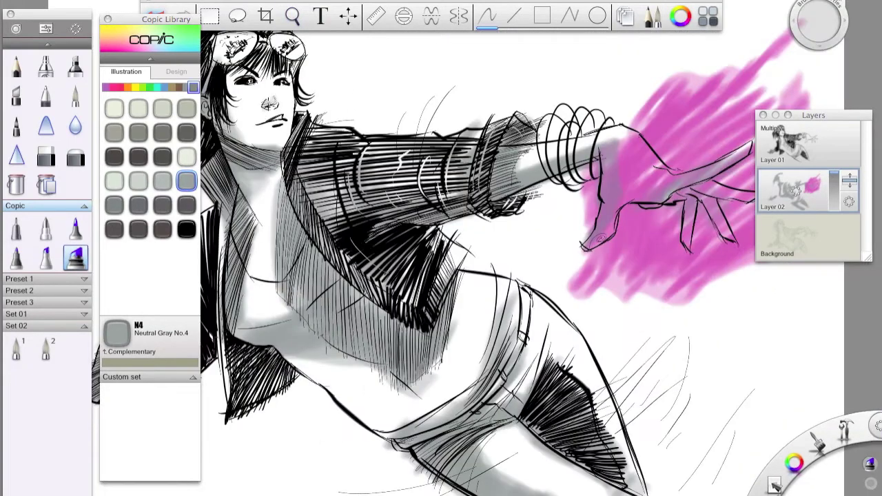
- Try other Copic marker nibs, fit the drawing to view, and select Neutral Gray N6
left_click(47, 259)
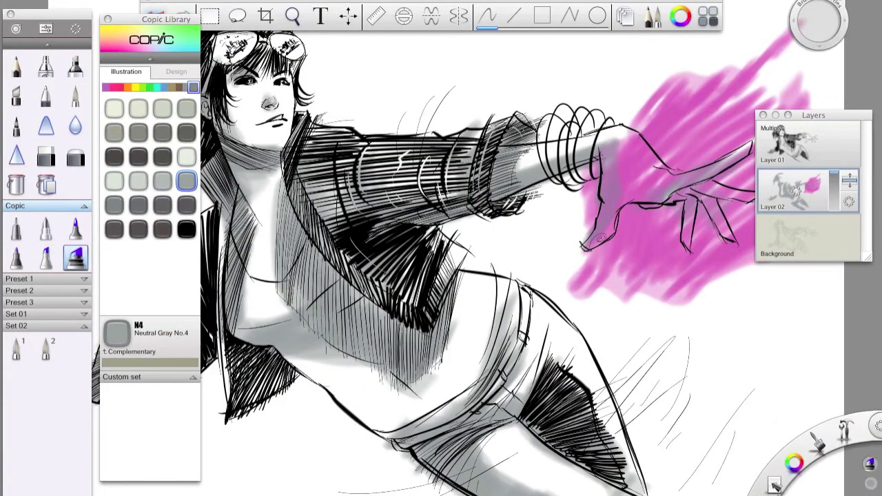
left_click(17, 258)
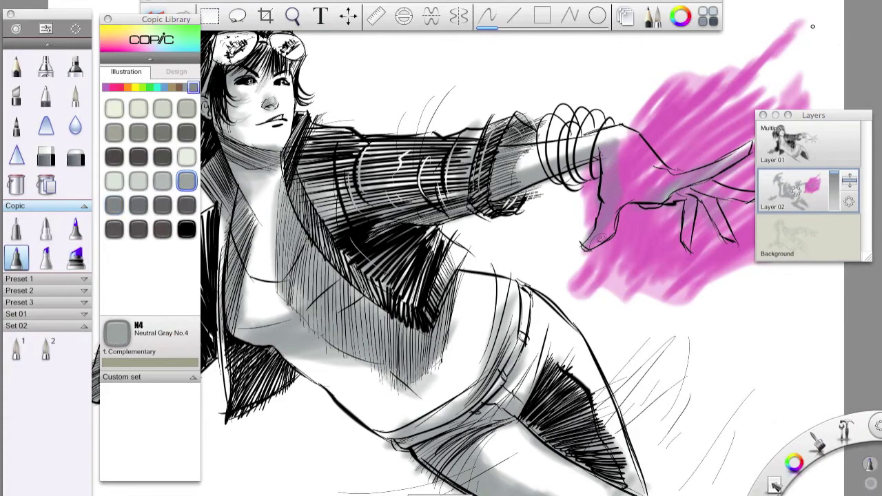
left_click(46, 259)
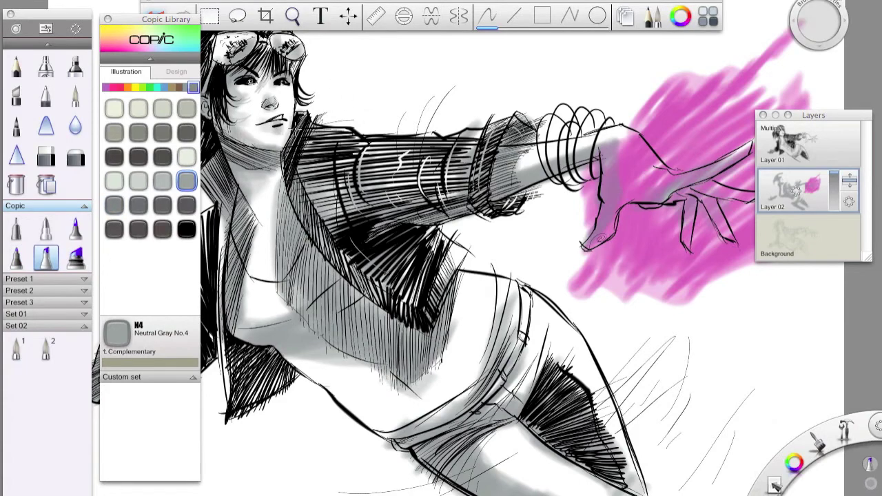
key("ctrl+0")
left_click(186, 205)
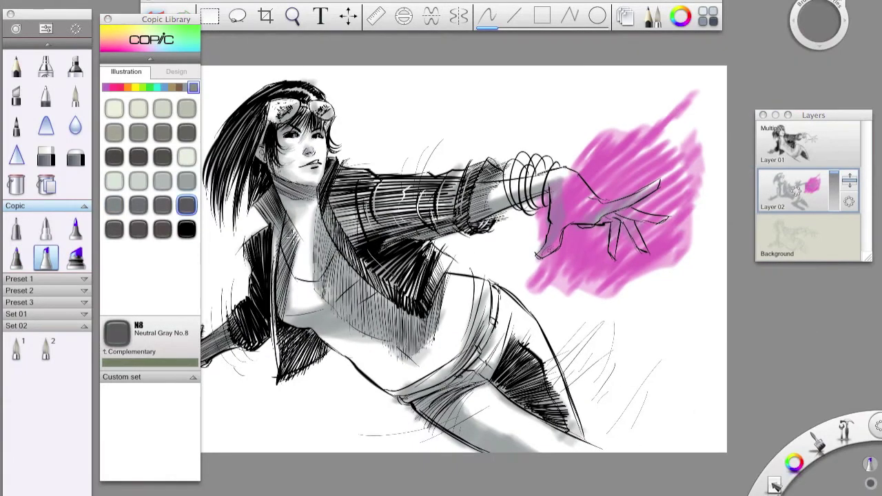
left_click(138, 205)
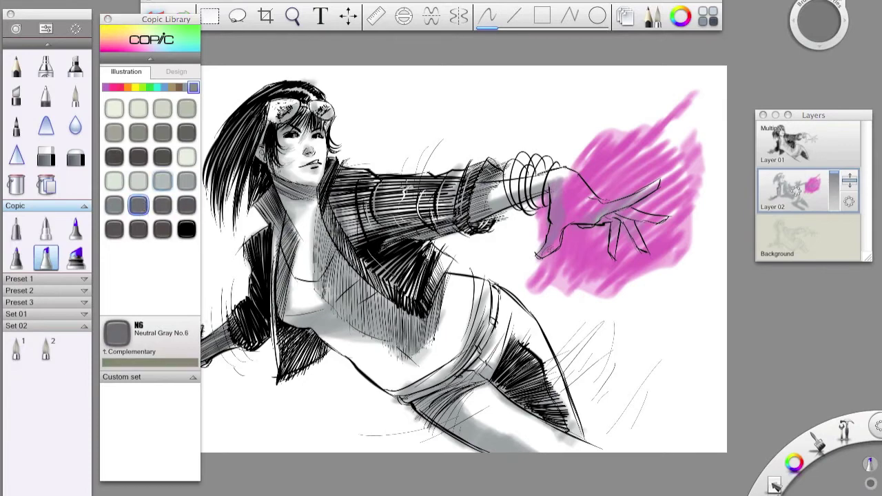
- Deepen the grey shading on the torso, shorts, under the jacket and its left side
left_click_drag(495, 307, 420, 400)
mouse_move(524, 393)
left_mouse_down()
mouse_move(454, 448)
mouse_move(427, 448)
left_mouse_up()
left_click_drag(393, 265, 365, 320)
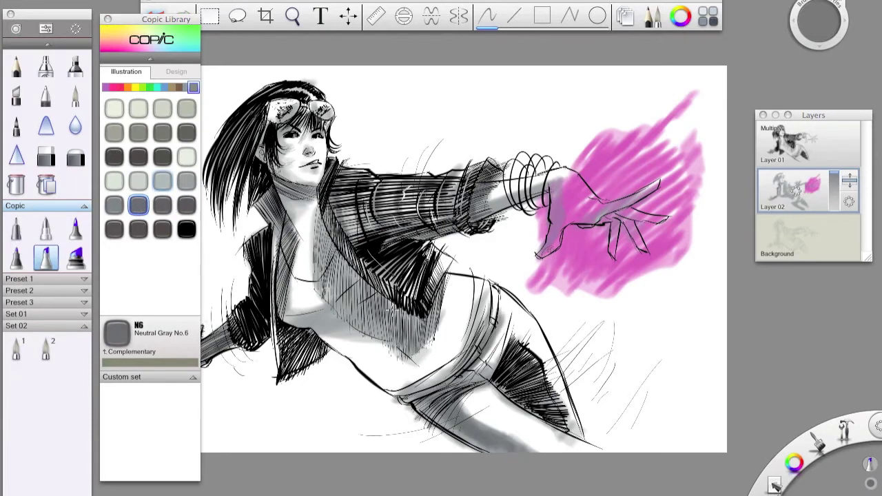
left_click_drag(441, 266, 382, 331)
left_click_drag(390, 203, 328, 293)
left_click_drag(321, 234, 279, 321)
left_click_drag(334, 306, 279, 361)
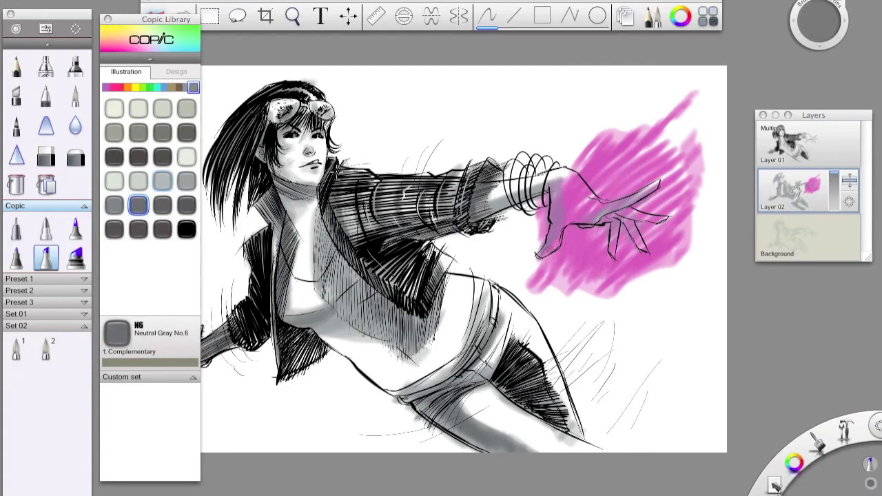
- Browse the blue Copic colours, hide panels with Tab to review the drawing, then show skin tones
left_click(177, 87)
left_click(163, 87)
scroll(173, 246, "down", 5)
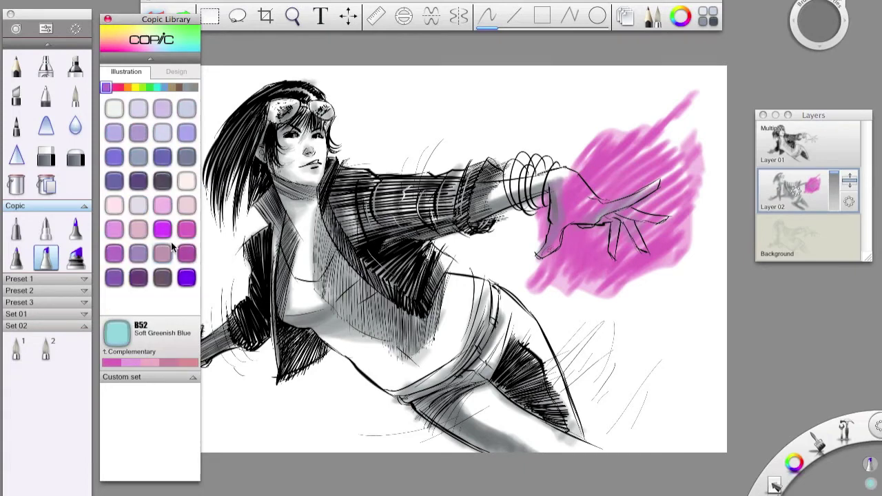
key("Tab")
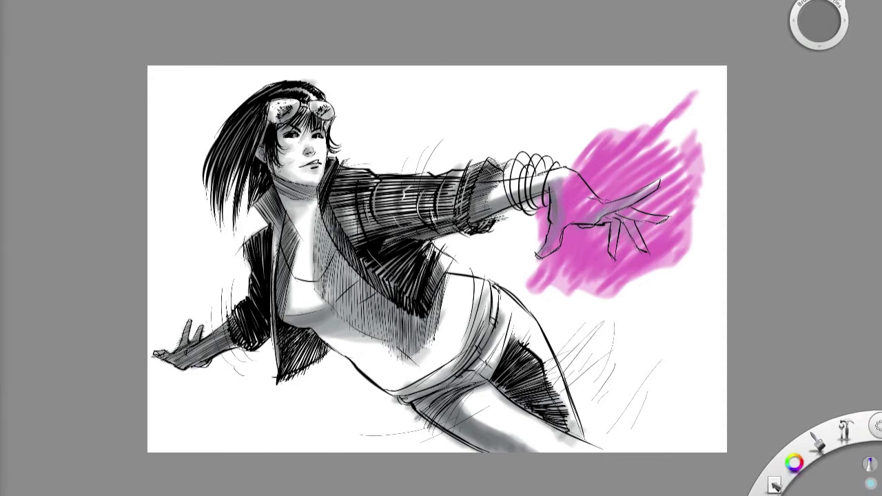
key("Tab")
left_click(173, 87)
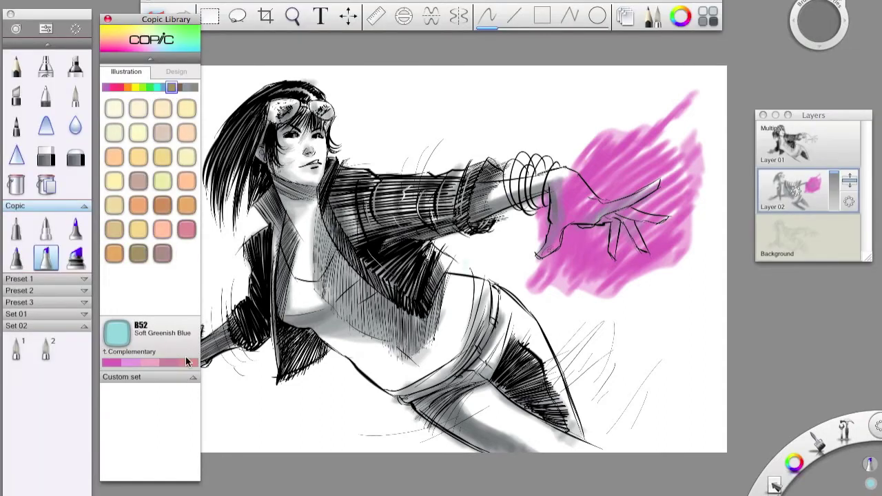
- Paint trial skin tones E93 Tea Rose, then E01 Pink Flamingo, on the face, neck and chest
left_click(163, 230)
left_click_drag(283, 135, 320, 185)
left_click(186, 133)
left_click_drag(286, 134, 317, 182)
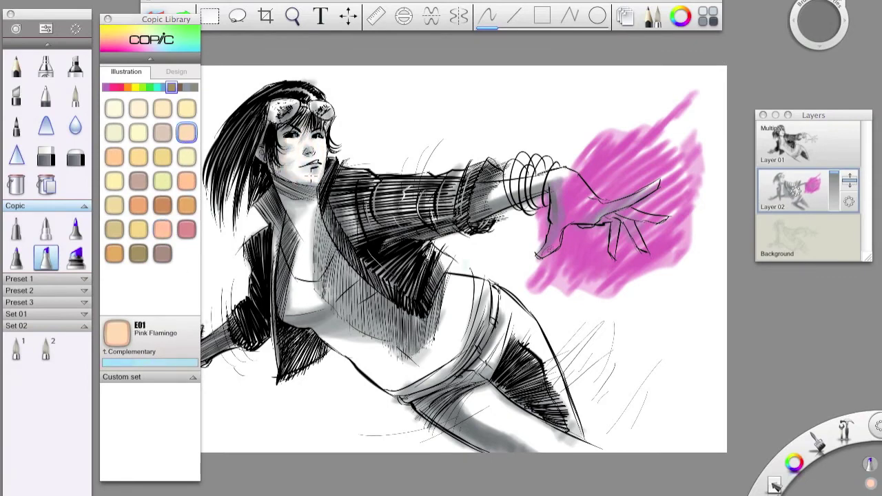
left_click_drag(321, 145, 317, 215)
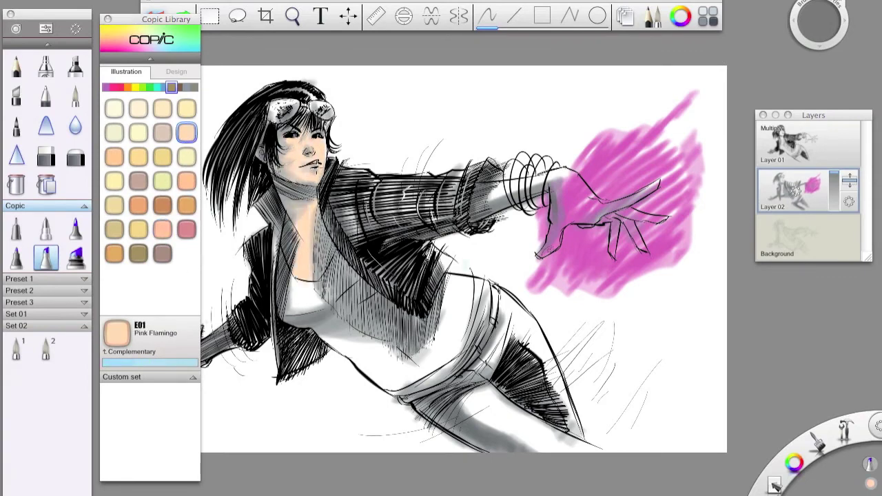
- Zoom closer, pick B41 Powder Blue, and undo the skin-tone and pink burst strokes
left_click_drag(579, 200, 706, 190)
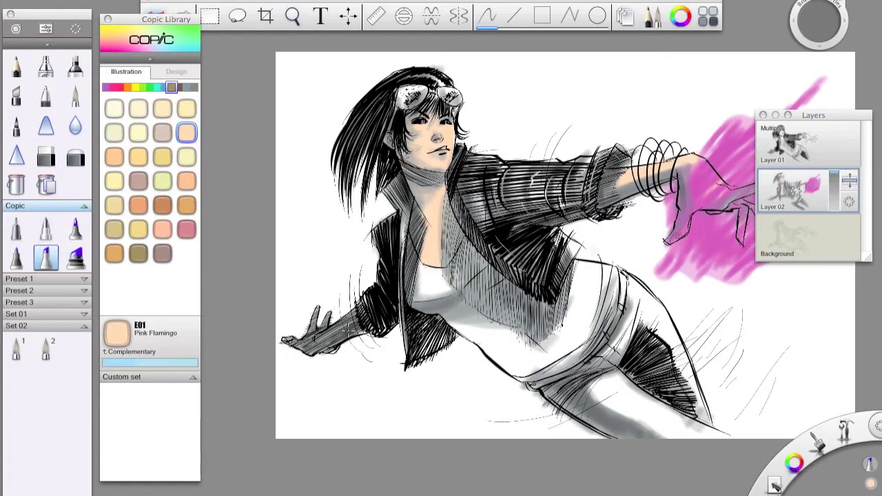
left_click(163, 87)
left_click(163, 133)
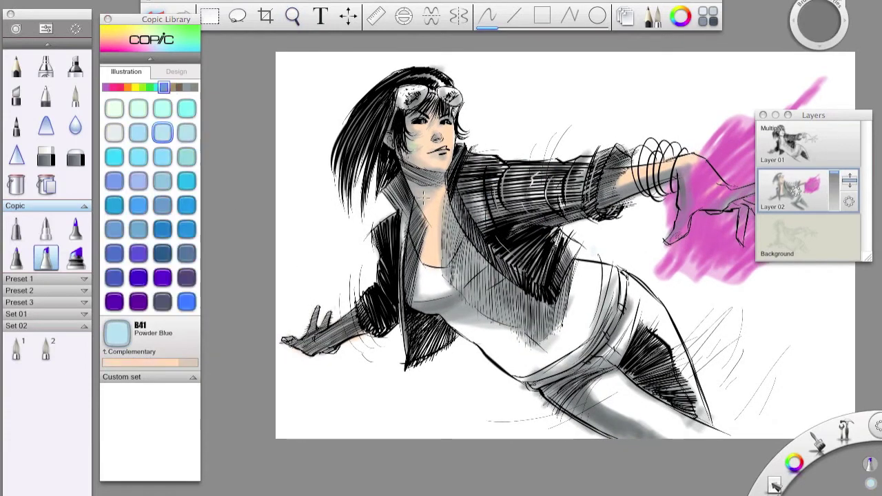
key("ctrl+z")
key("ctrl+z")
key("ctrl+z")
key("ctrl+z")
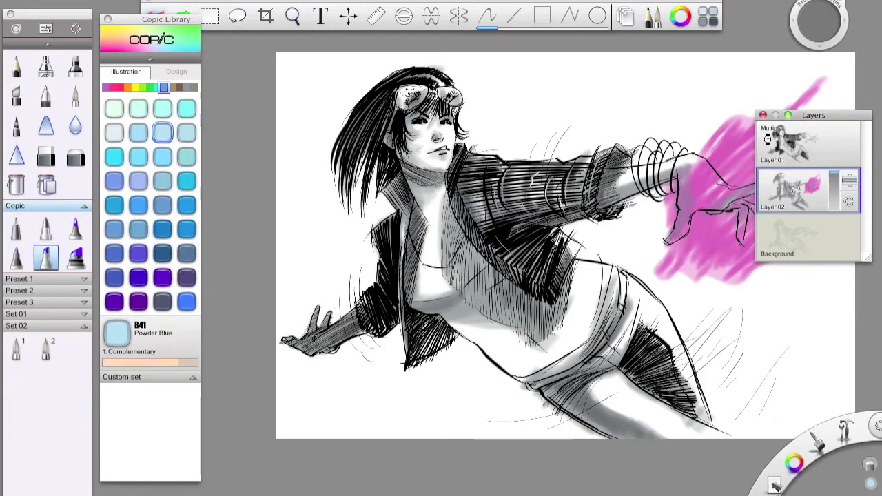
key("ctrl+z")
key("ctrl+z")
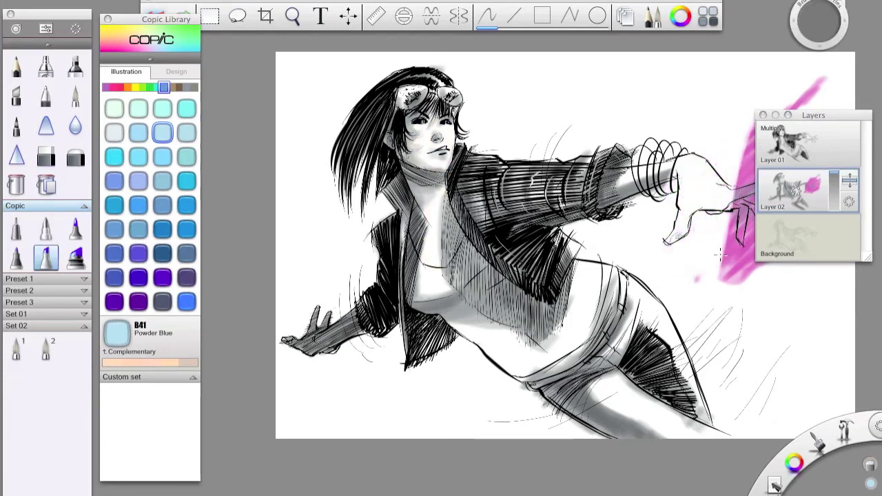
- Undo the remaining pink burst and paint Copic N6 grey strokes around the outstretched arm
key("ctrl+z")
key("ctrl+z")
left_click(193, 87)
left_click(138, 205)
left_click_drag(706, 150, 663, 195)
mouse_move(744, 111)
left_mouse_down()
mouse_move(680, 182)
mouse_move(744, 196)
left_mouse_up()
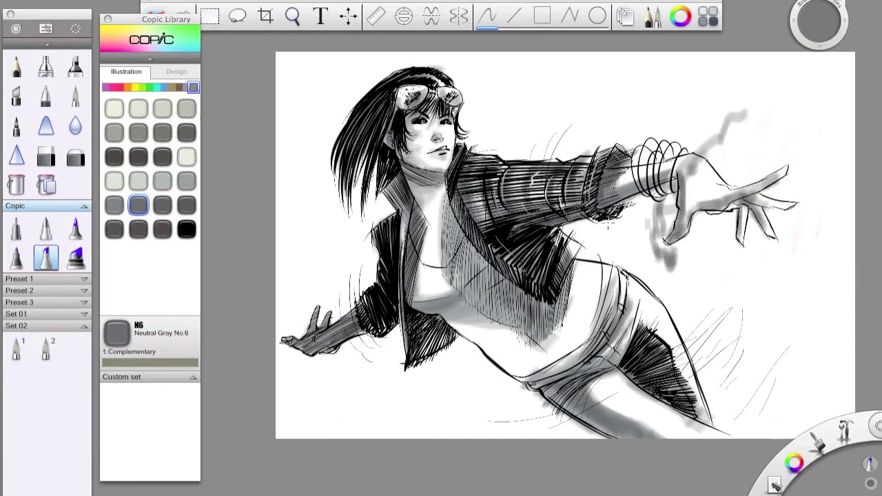
- Add more light N6 grey strokes near the hand, along the arm and at the lower right
left_click_drag(738, 303, 675, 360)
left_click_drag(766, 303, 724, 394)
left_click_drag(779, 336, 738, 394)
left_click_drag(346, 272, 337, 319)
left_click_drag(718, 190, 664, 245)
left_click_drag(773, 177, 712, 211)
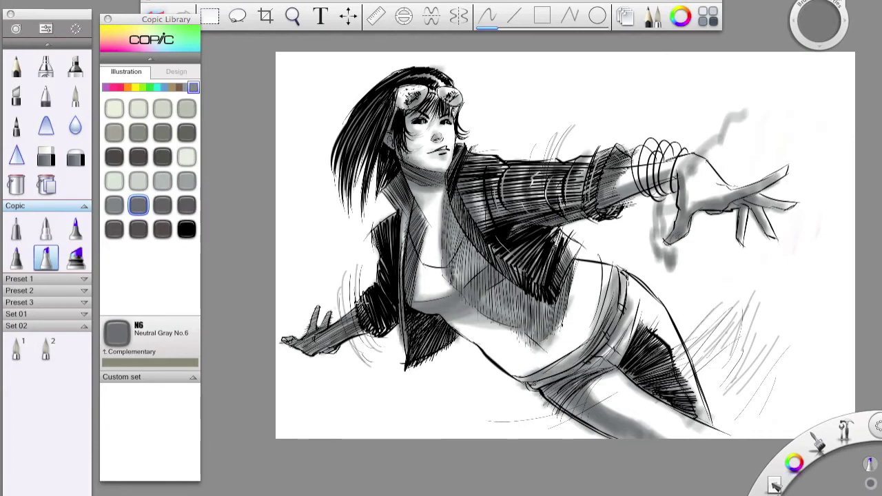
- Paint smoky N6 grey swirls and vertical dabs around the hand
left_click_drag(717, 141, 809, 206)
left_click_drag(799, 100, 689, 275)
left_click_drag(771, 131, 723, 268)
mouse_move(751, 99)
left_mouse_down()
mouse_move(720, 146)
mouse_move(695, 283)
left_mouse_up()
left_click_drag(668, 124, 748, 290)
left_click_drag(758, 118, 813, 242)
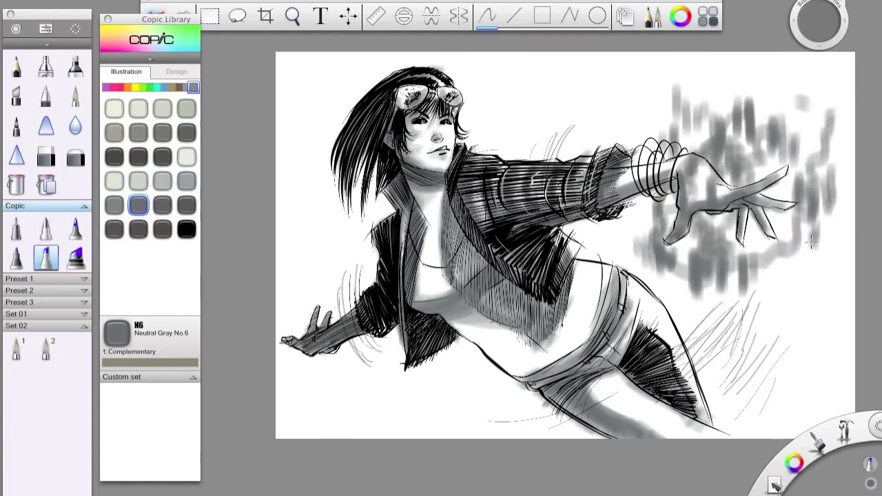
- Dab lighter Copic N3 marks, then soften the grey burst with the colorless blender
left_click(163, 181)
left_click_drag(751, 220, 769, 287)
left_click(163, 181)
left_click_drag(724, 124, 700, 282)
left_click_drag(658, 227, 796, 248)
key("ctrl+l")
- Add Layer 03 and hand-letter 'STOPPING BEFORE I REALLY' in red marker across the top
left_click(47, 227)
left_click(16, 95)
left_click_drag(489, 89, 527, 65)
mouse_move(530, 66)
left_mouse_down()
mouse_move(570, 86)
mouse_move(644, 66)
left_mouse_up()
left_click_drag(647, 66, 689, 67)
left_click_drag(532, 103, 592, 100)
- Hide the red note layer and make Layer 01 the working layer
scroll(606, 103, "up", 1)
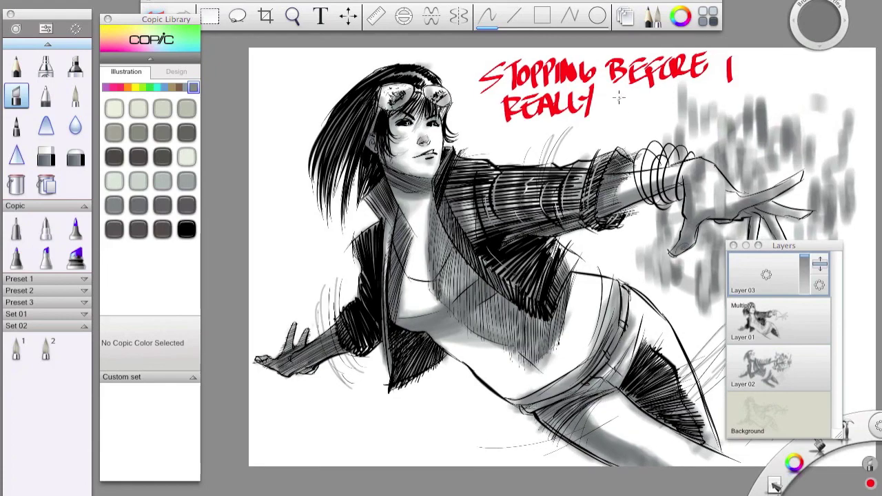
left_click(766, 274)
left_click(758, 320)
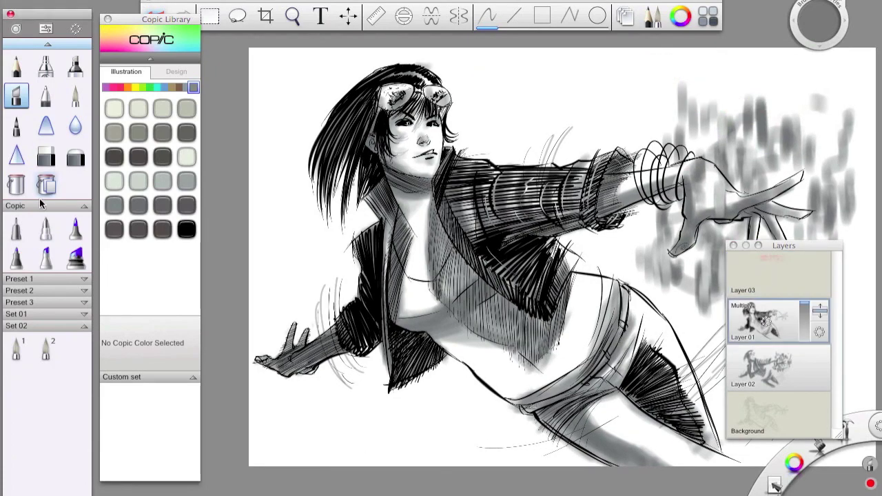